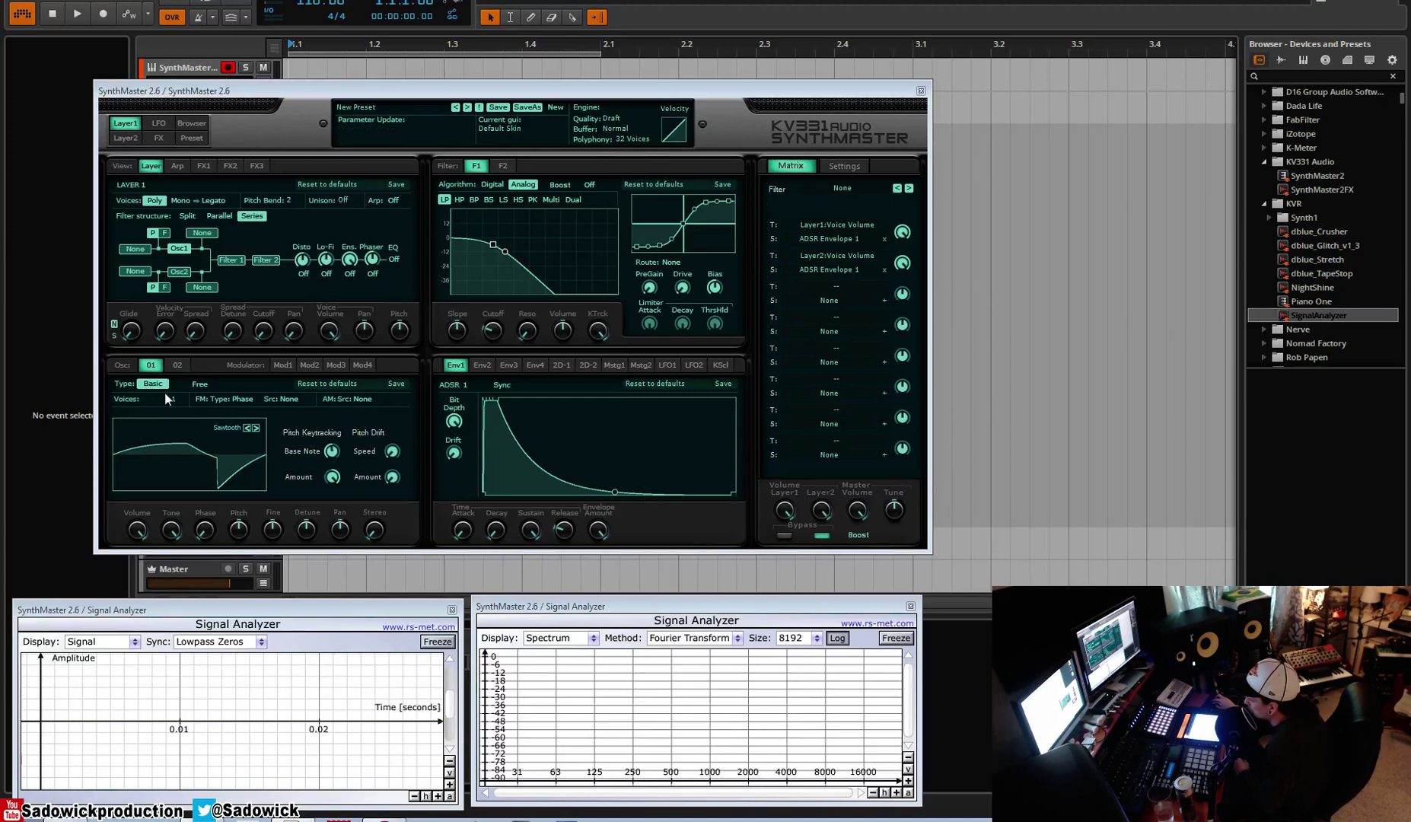
# Step: Try the Square and Pulse waveforms on oscillator 1
pyautogui.click(161, 444)
pyautogui.click(190, 464)
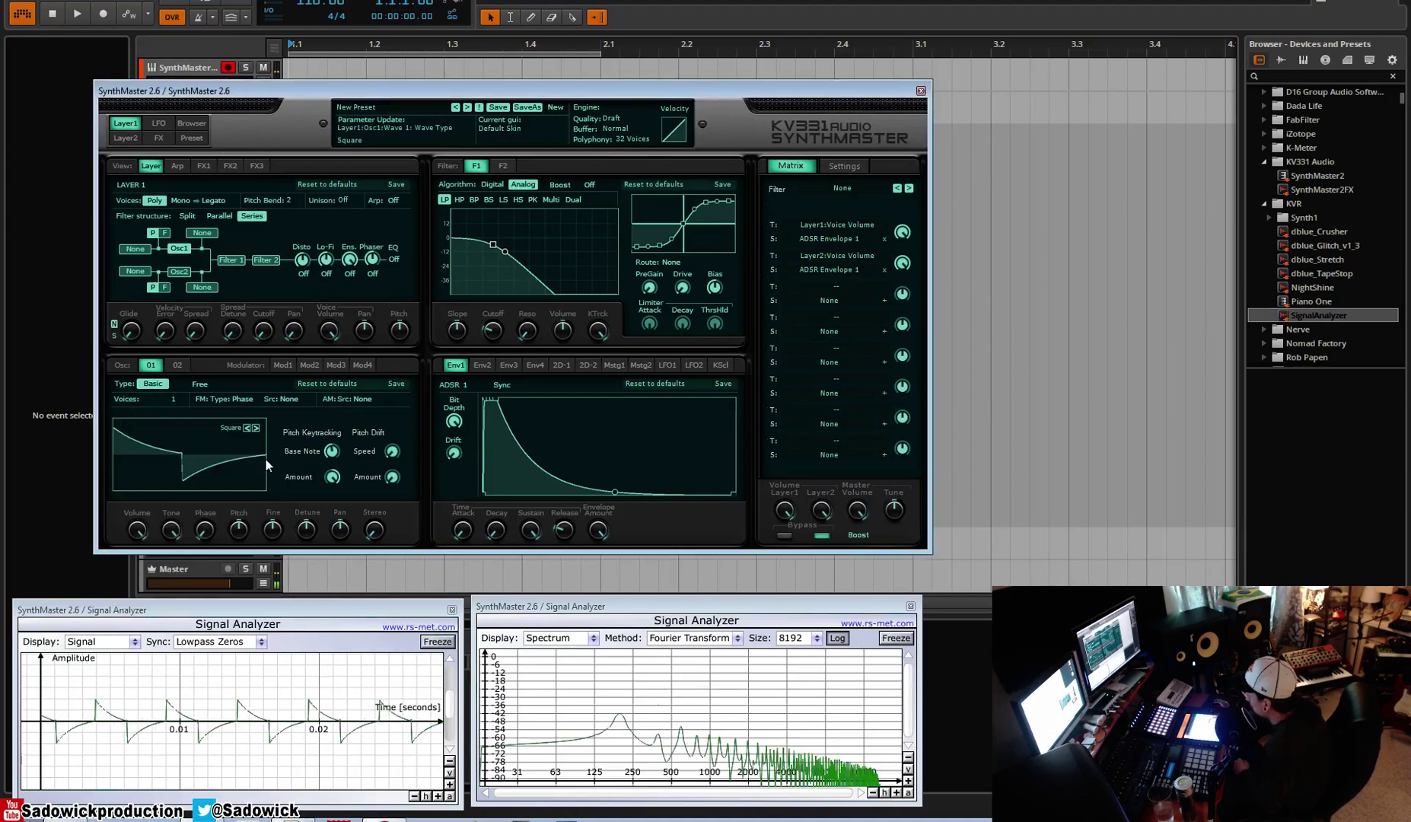
pyautogui.click(265, 458)
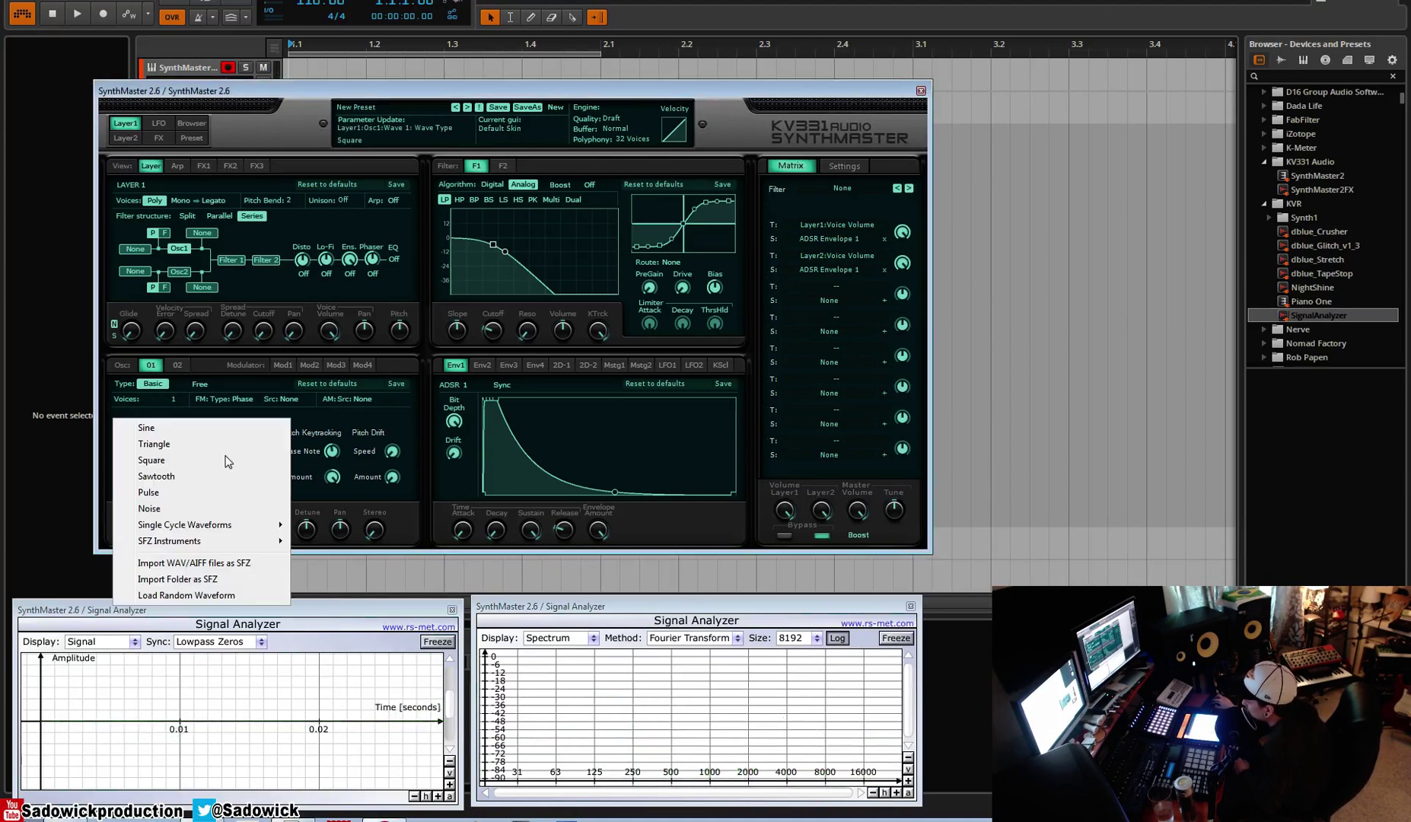
pyautogui.click(211, 497)
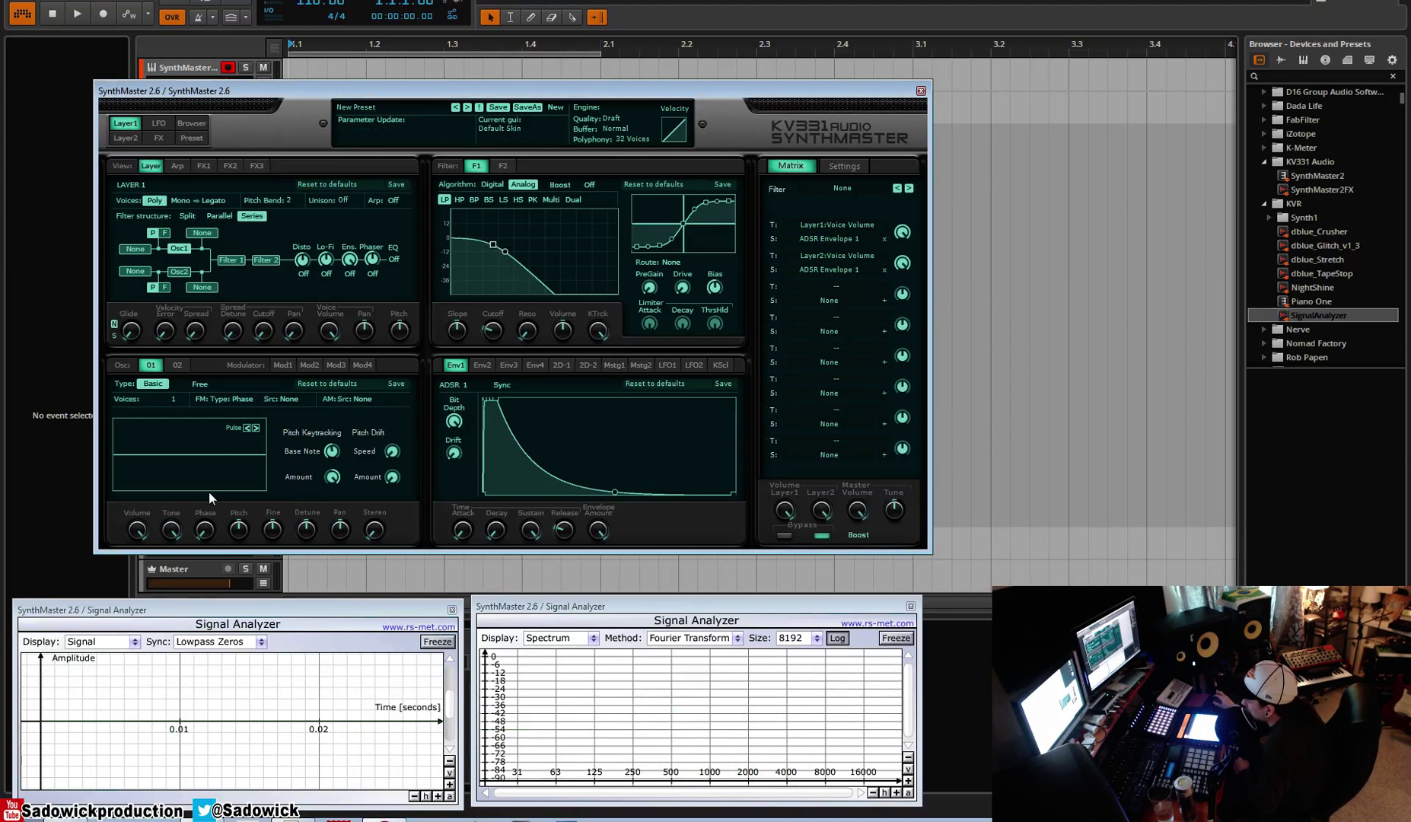
# Step: Vary oscillator 1's phase to widen and narrow the pulse, and return the phase to its default
pyautogui.click(206, 530)
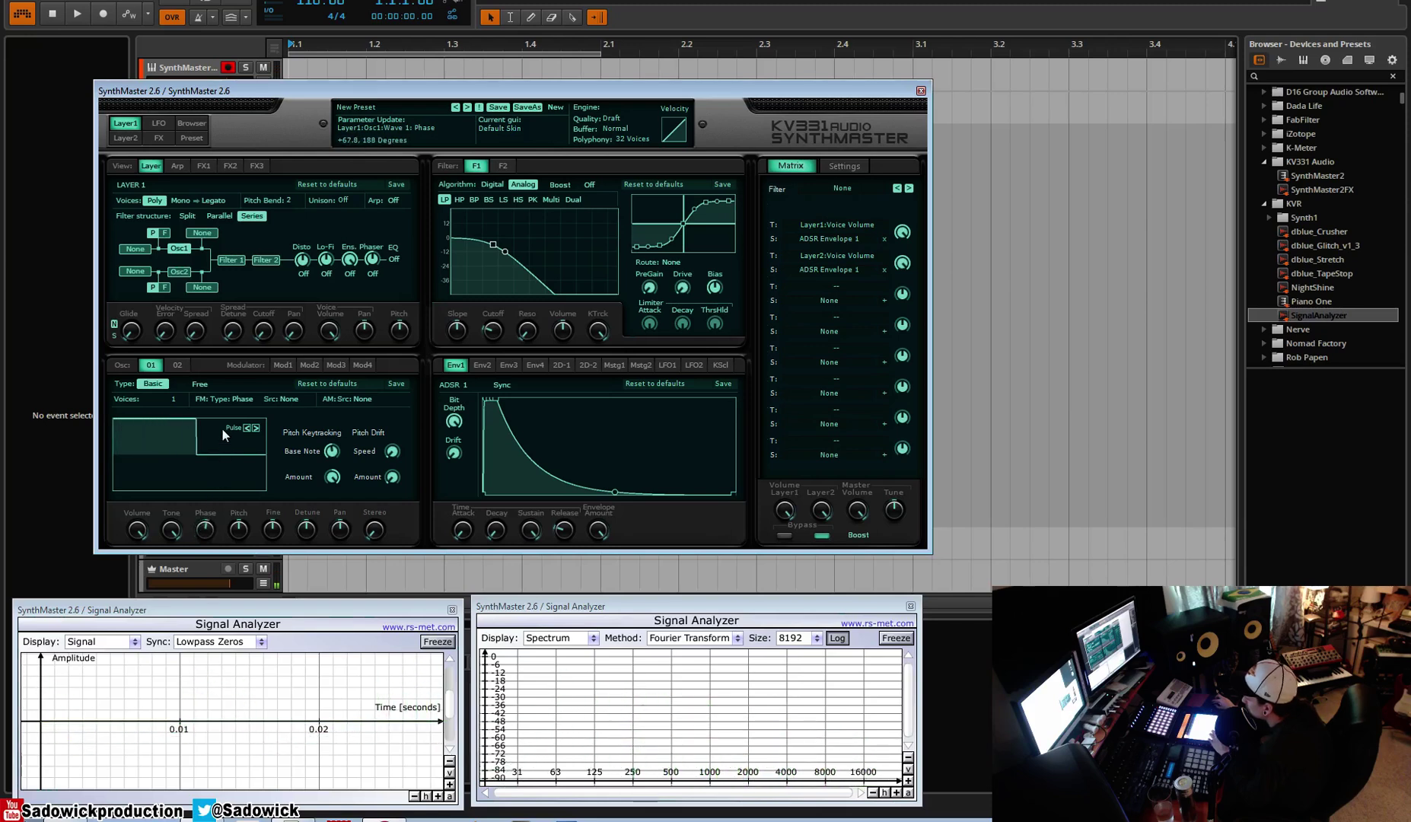
pyautogui.moveTo(216, 534); pyautogui.dragTo(214, 522)
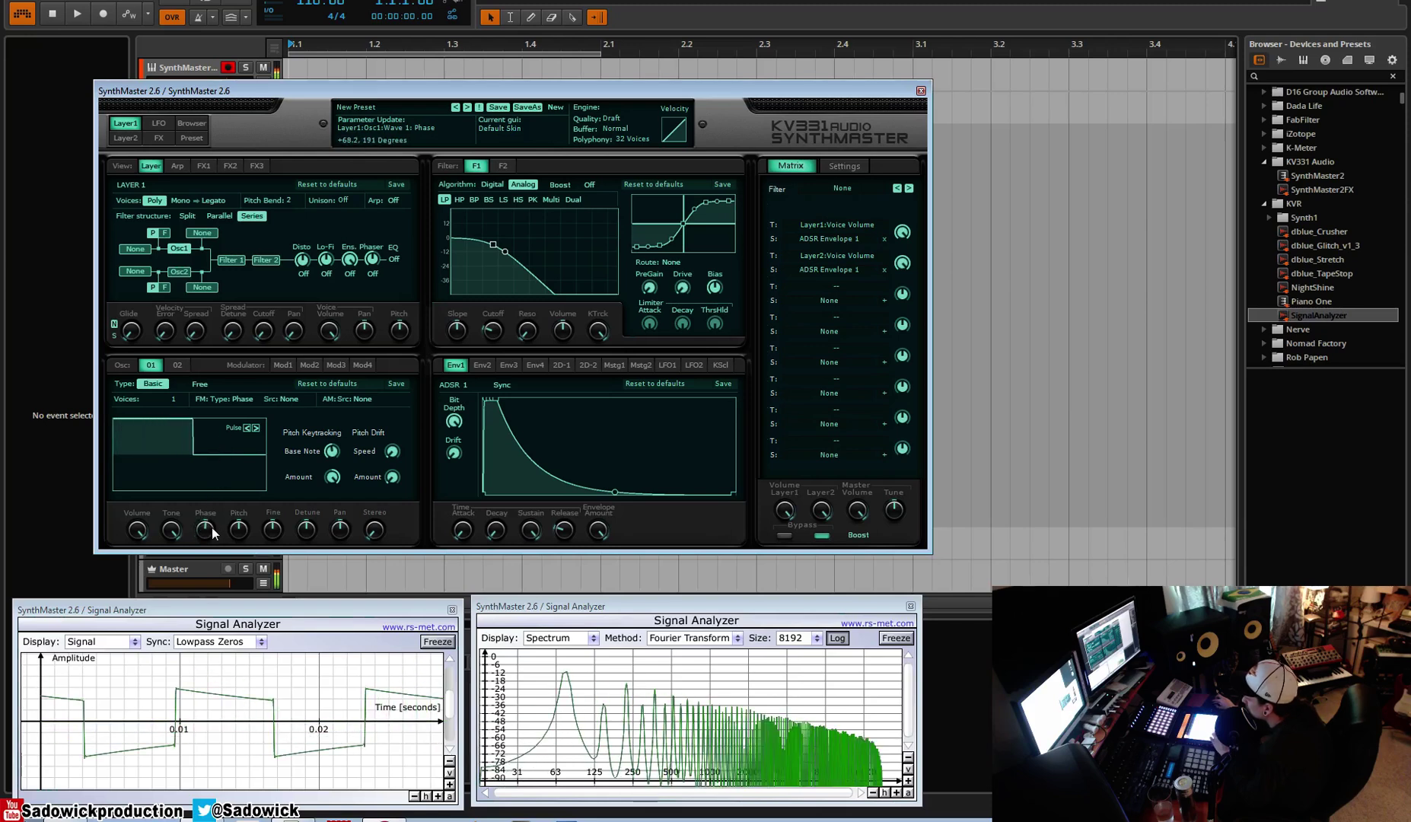
pyautogui.moveTo(208, 535); pyautogui.dragTo(207, 536)
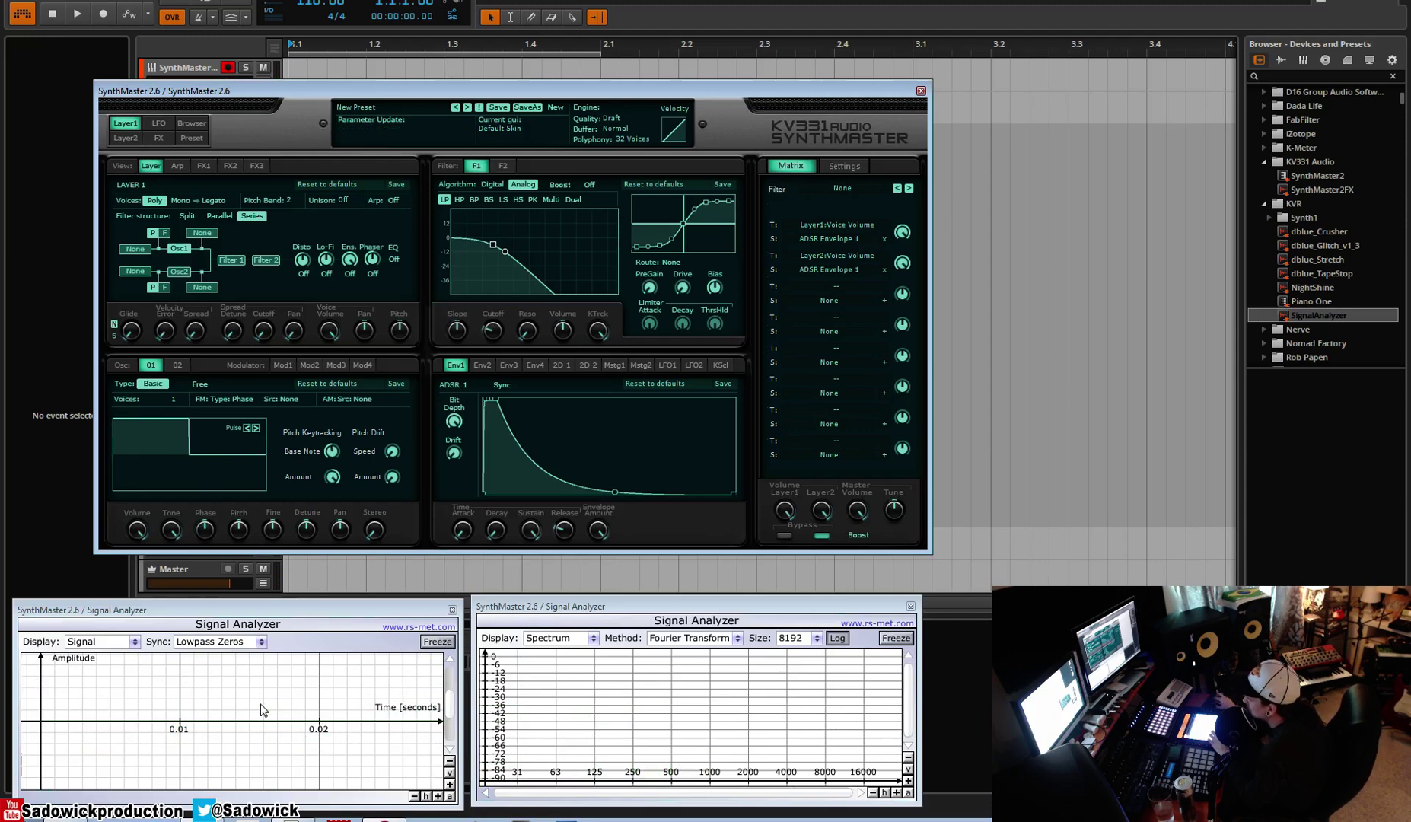
pyautogui.moveTo(206, 528); pyautogui.dragTo(213, 565)
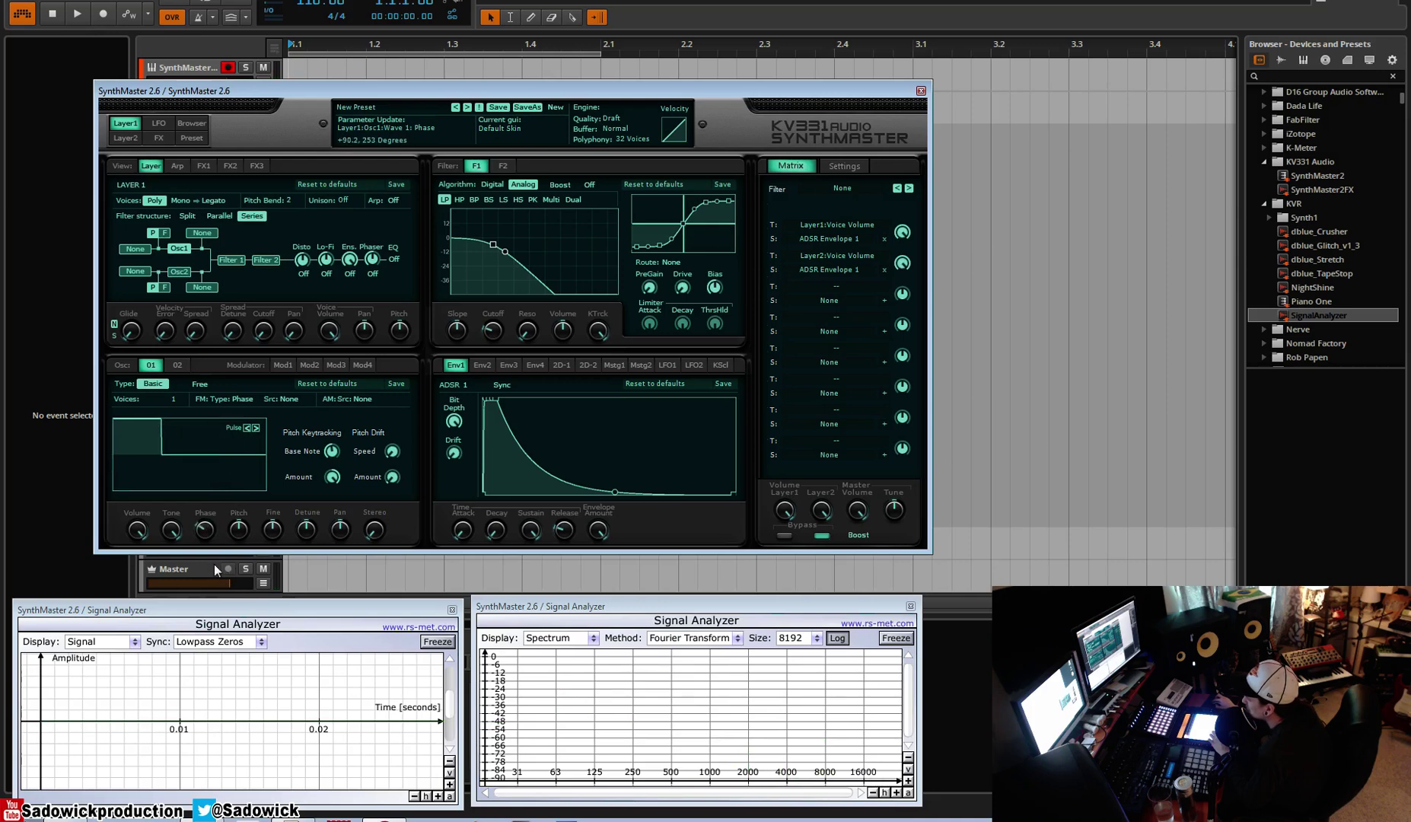
pyautogui.moveTo(224, 468); pyautogui.dragTo(201, 515)
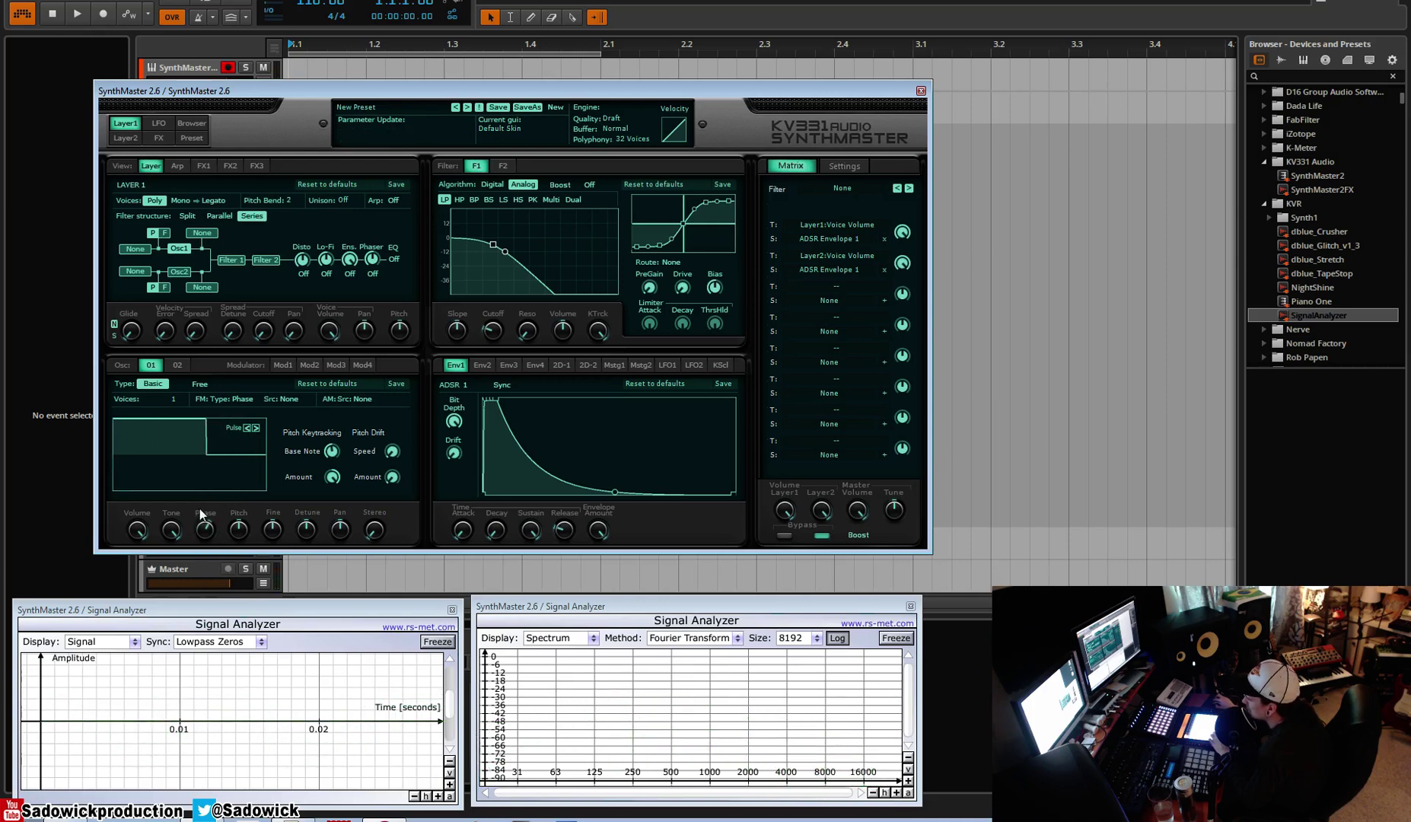
pyautogui.doubleClick(200, 529)
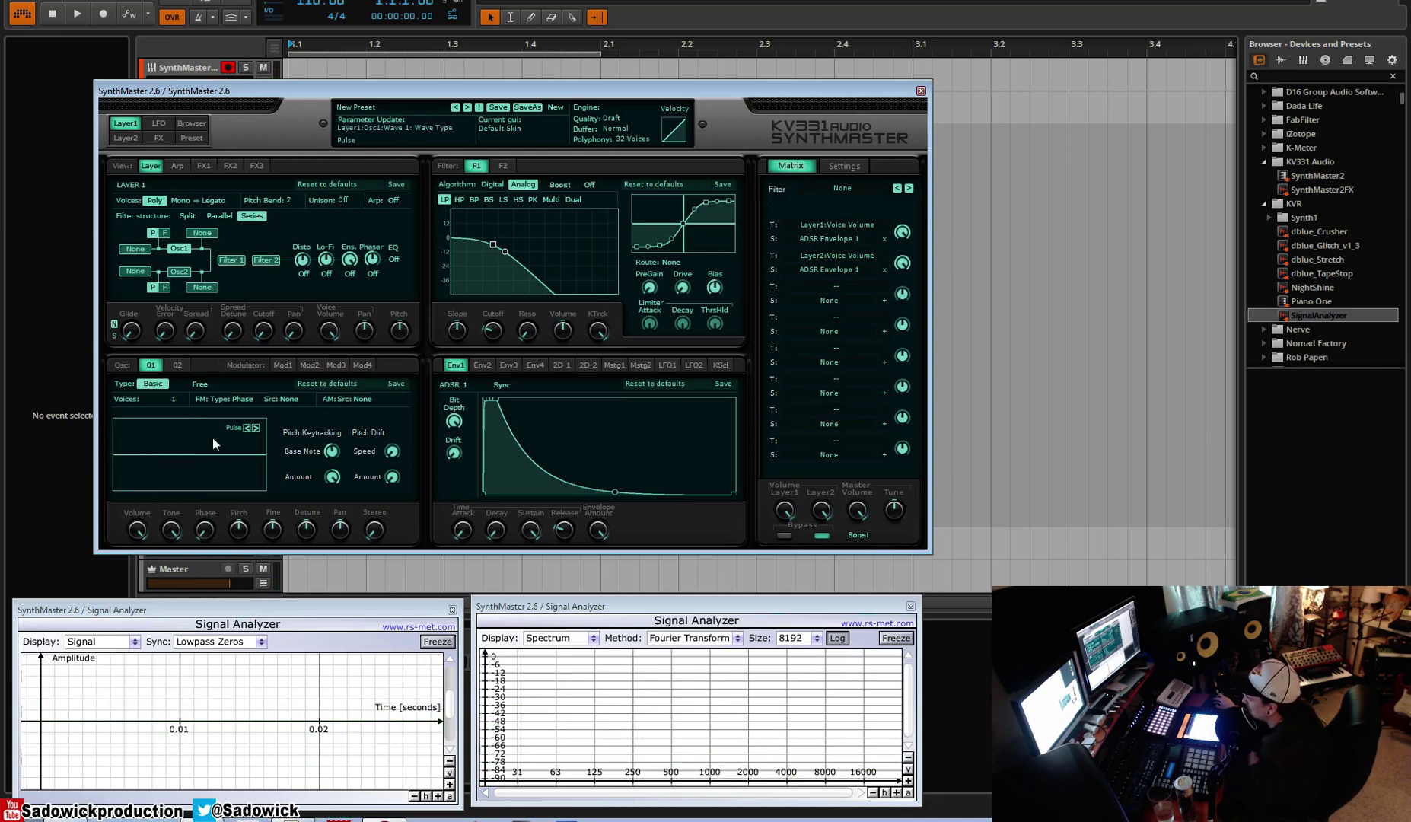
# Step: Set oscillator 1's waveform to Square and enable oscillator 2 with the same Square waveform
pyautogui.click(165, 448)
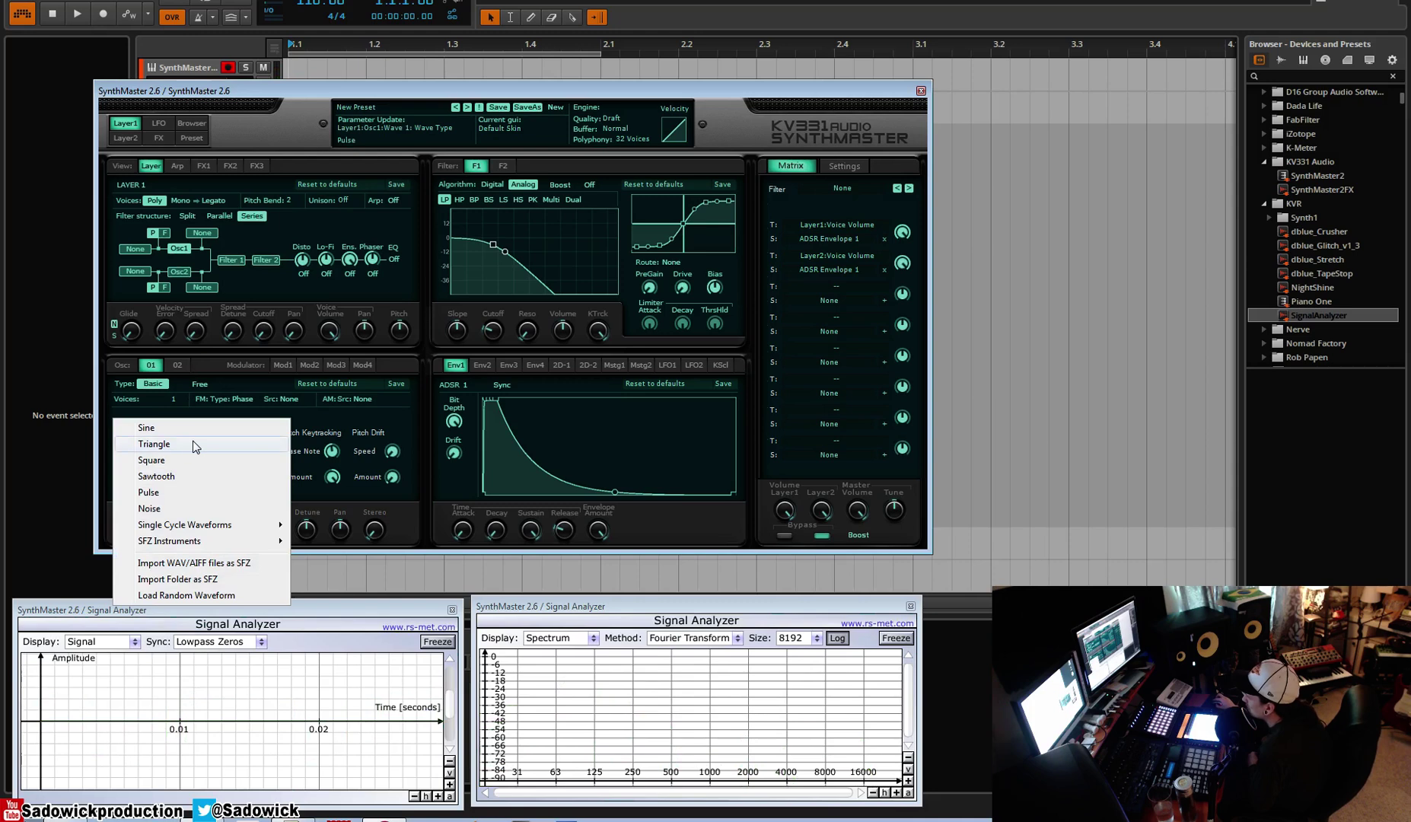
pyautogui.click(195, 459)
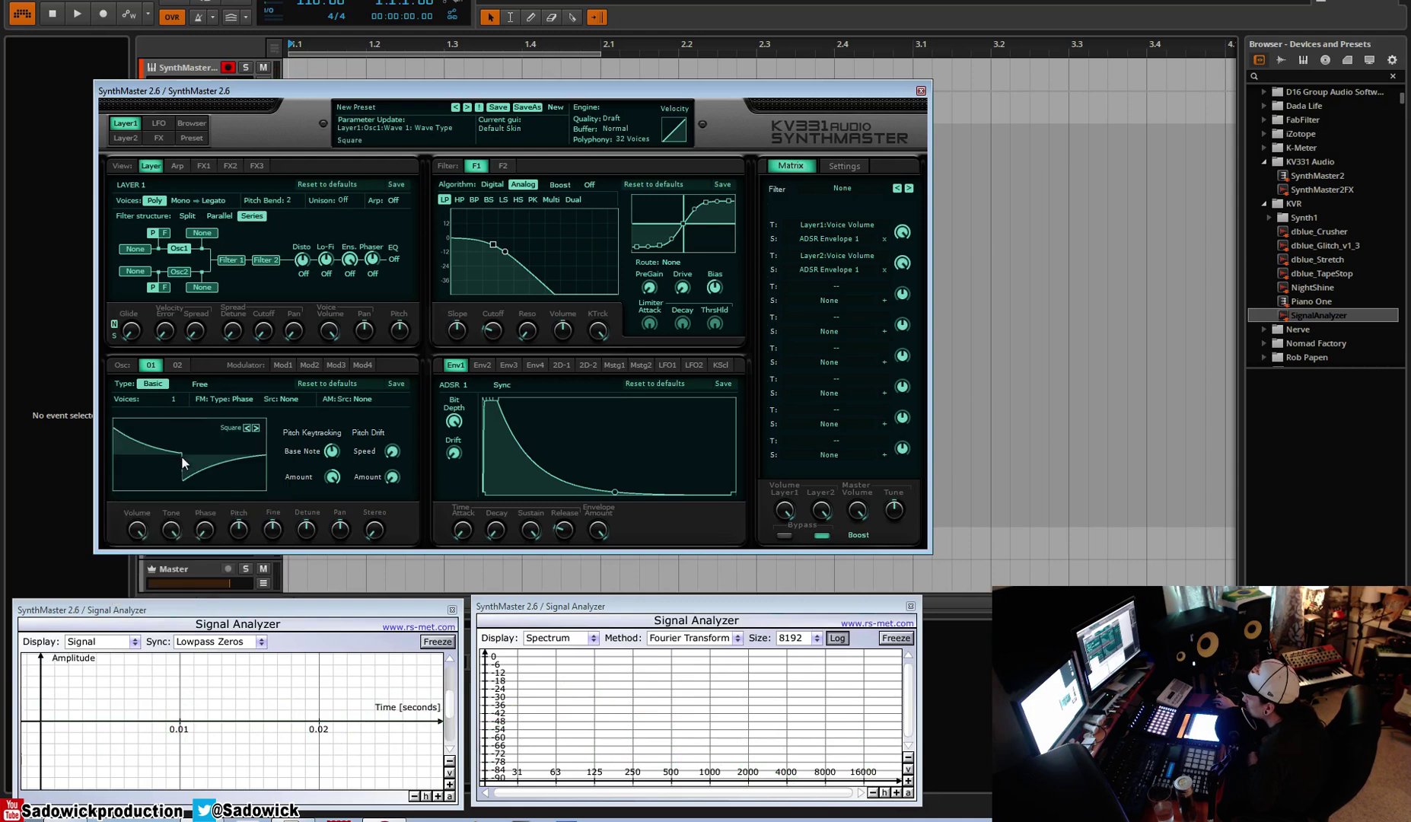
pyautogui.click(176, 366)
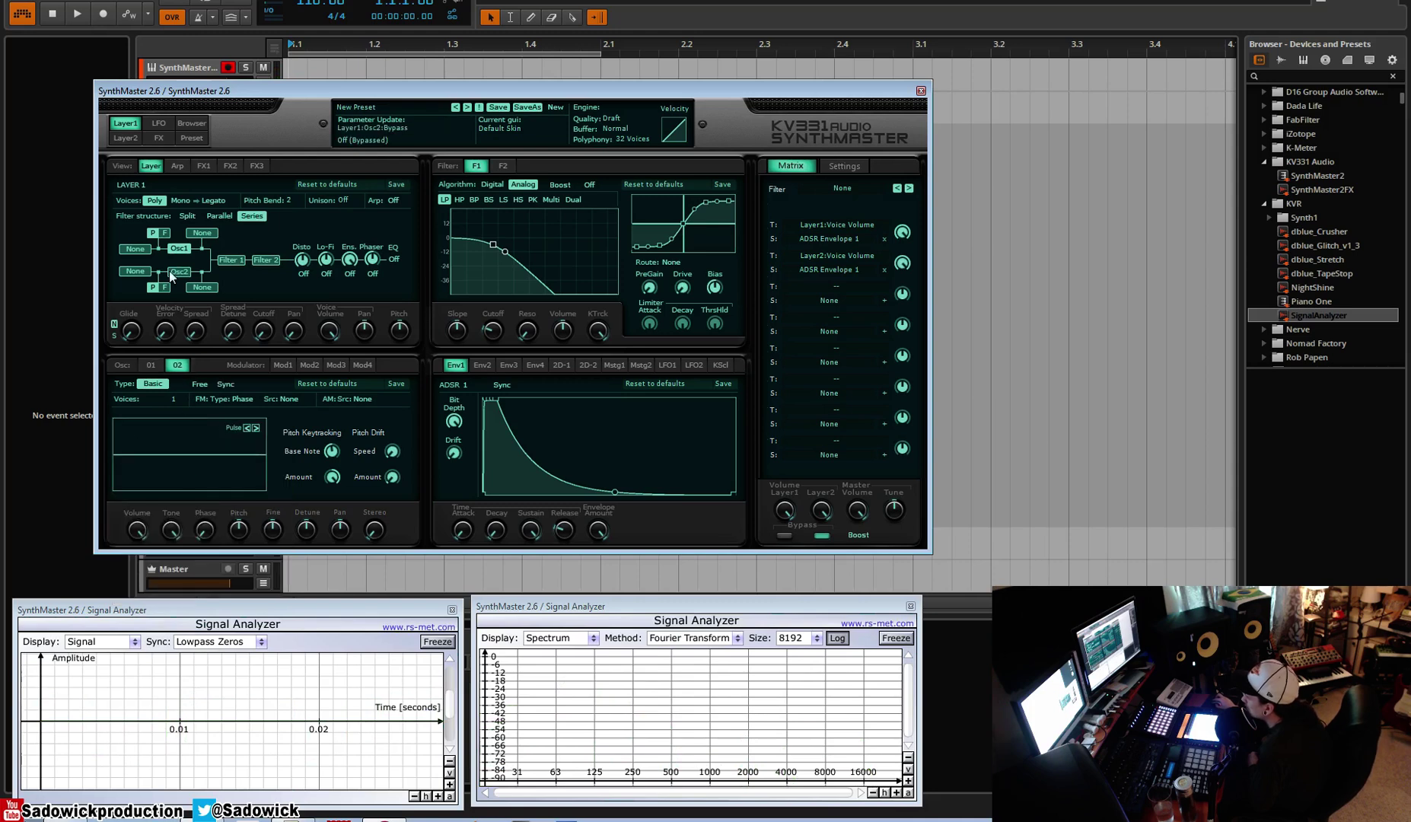
pyautogui.click(195, 458)
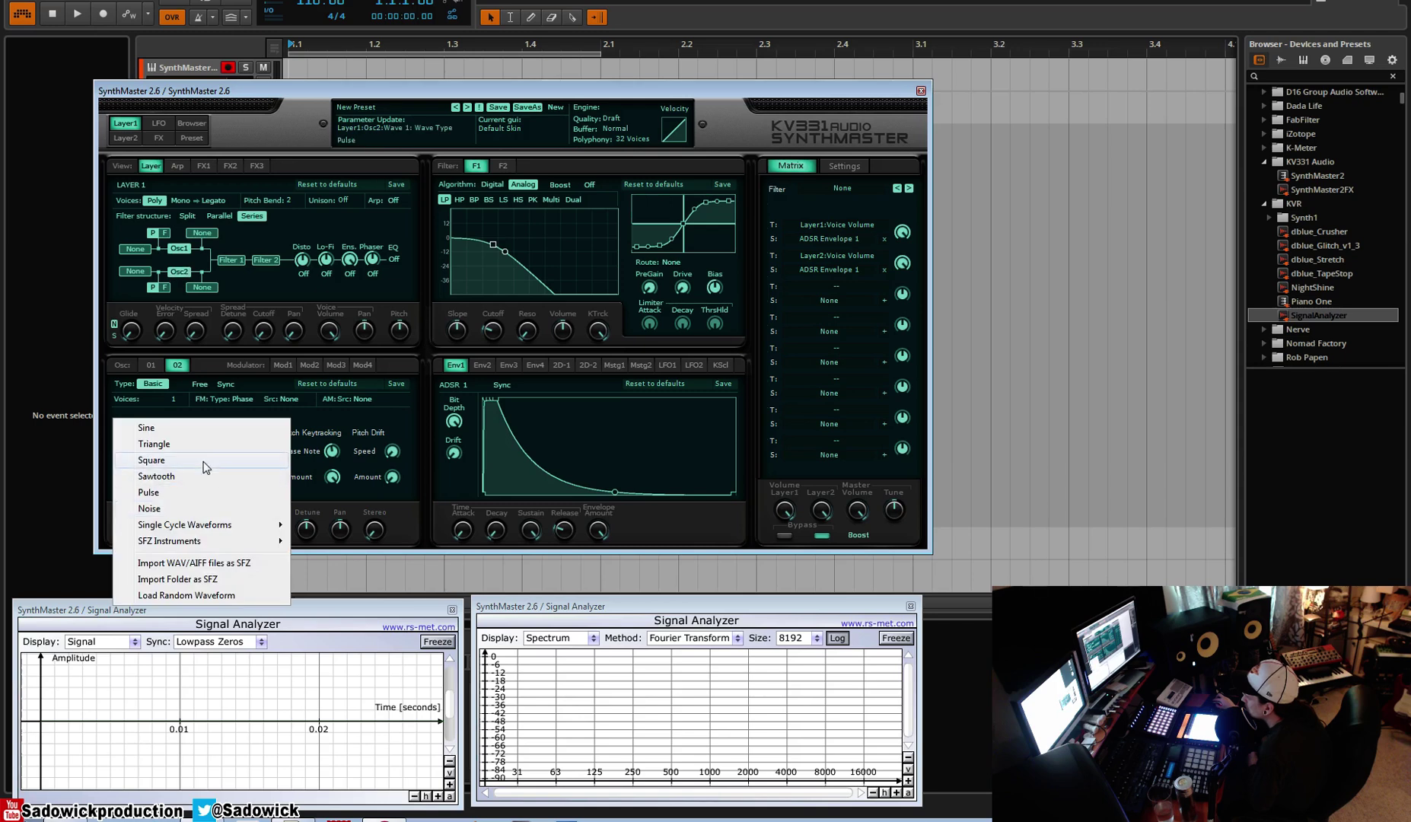
pyautogui.click(203, 462)
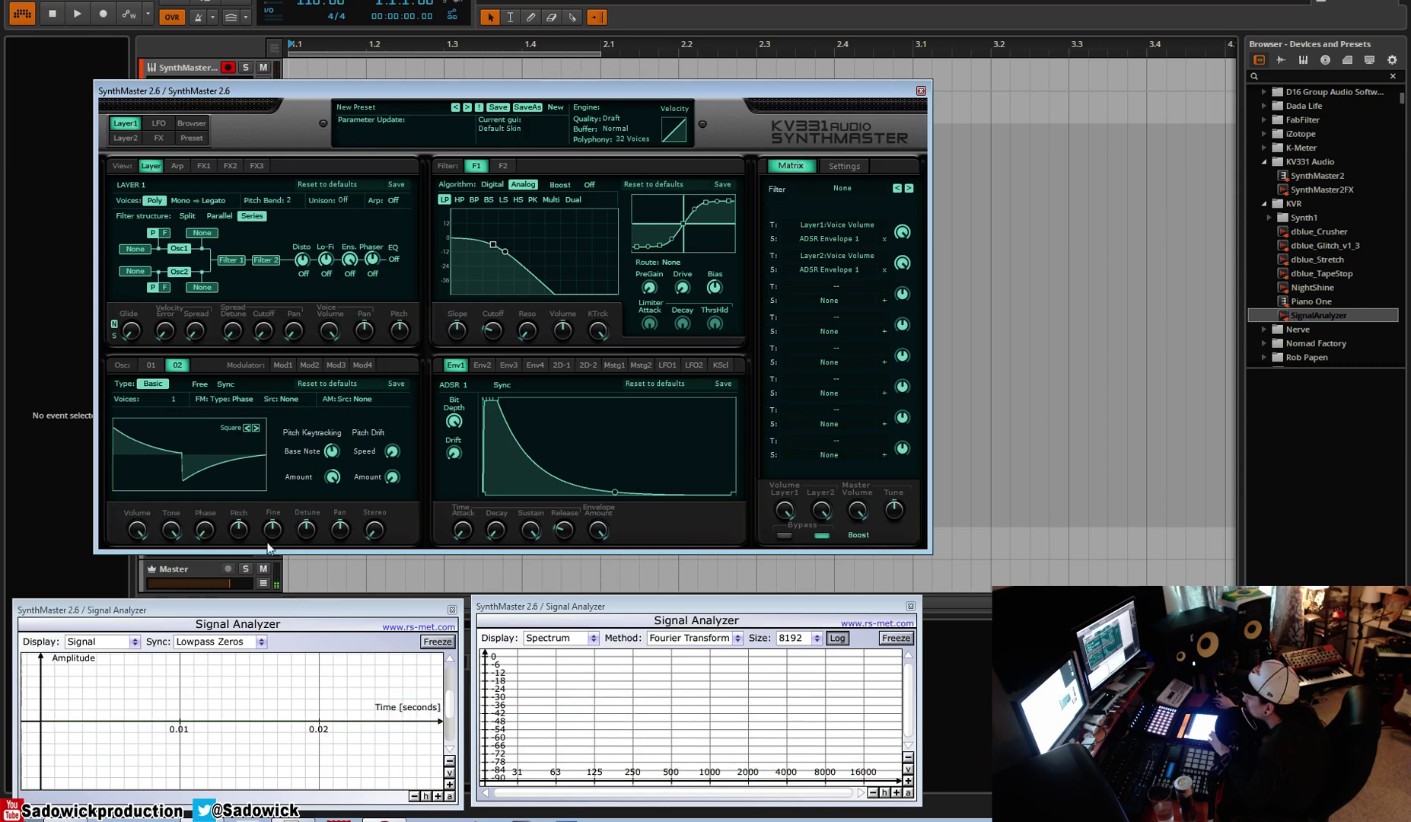
# Step: Offset oscillator 2's fine tuning slightly and try its Free mode on and off
pyautogui.moveTo(273, 542)
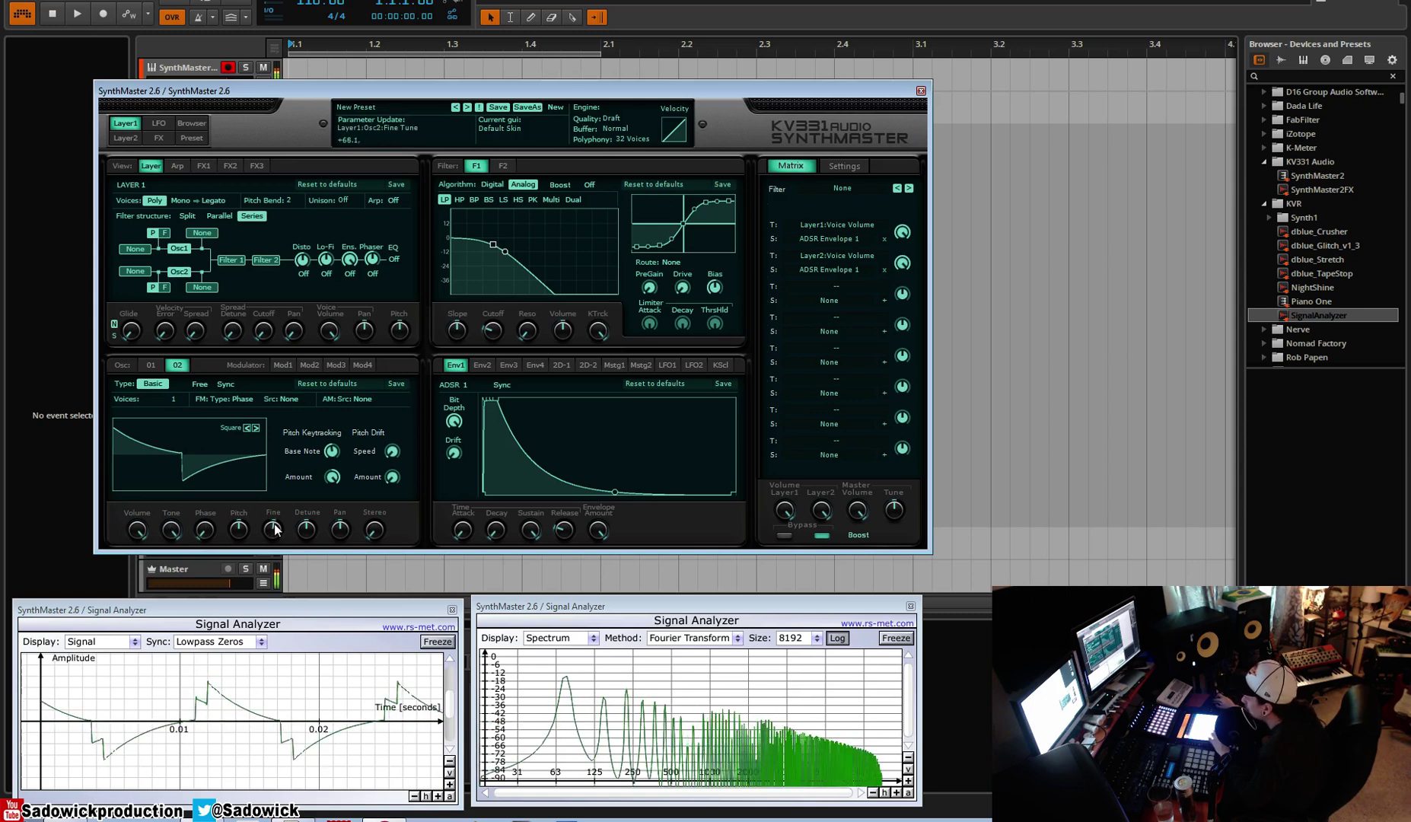
pyautogui.moveTo(202, 529)
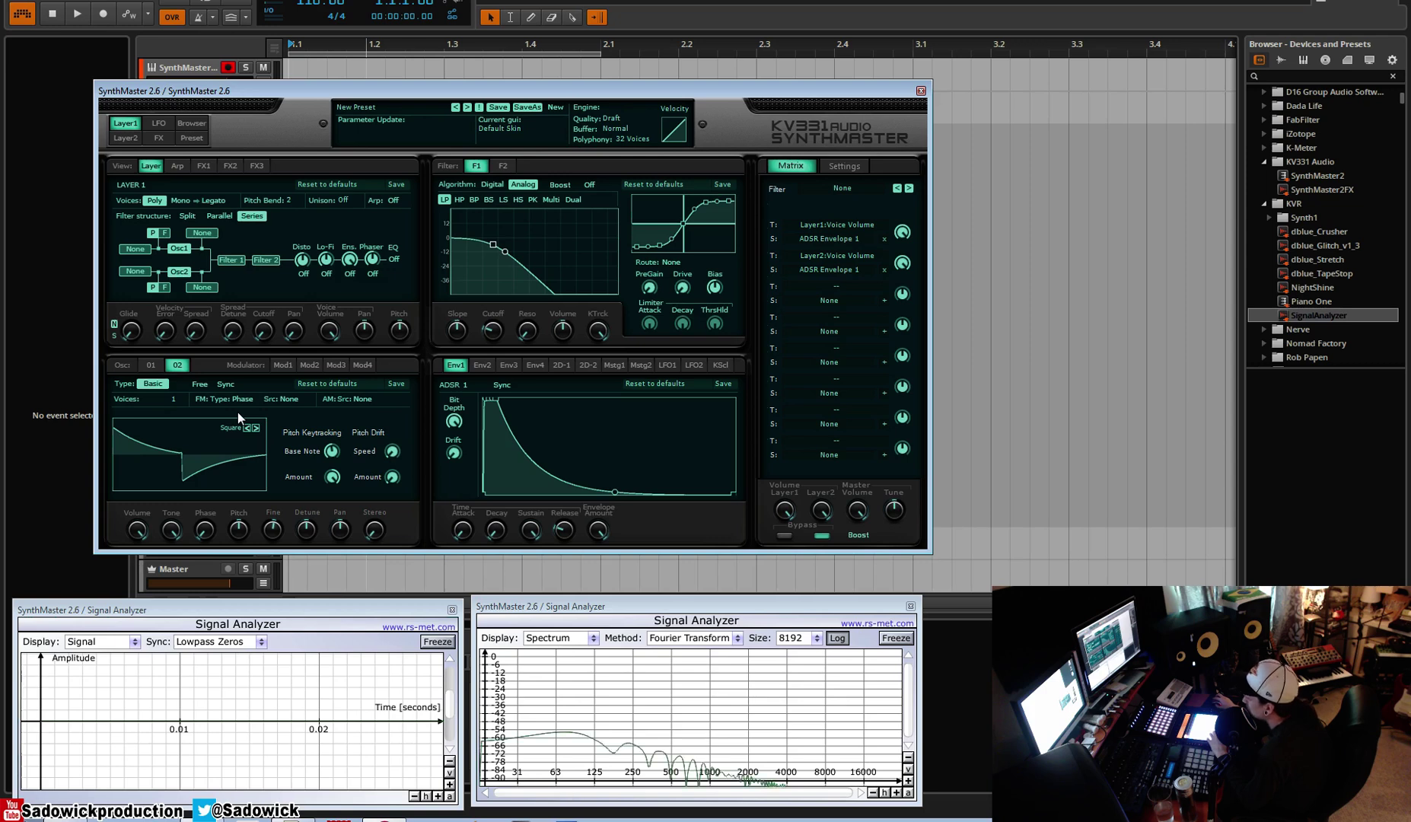
pyautogui.click(199, 384)
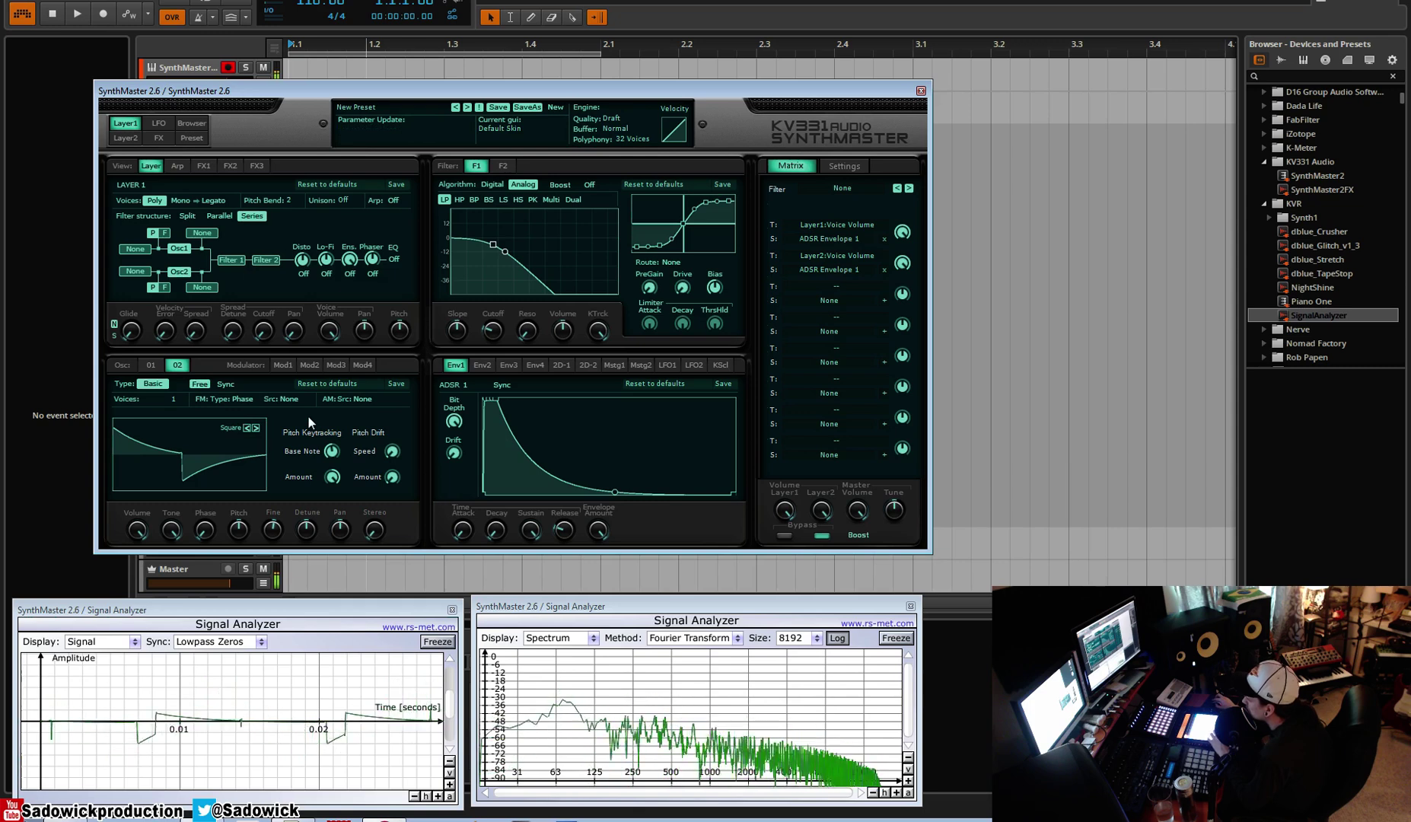
pyautogui.click(209, 388)
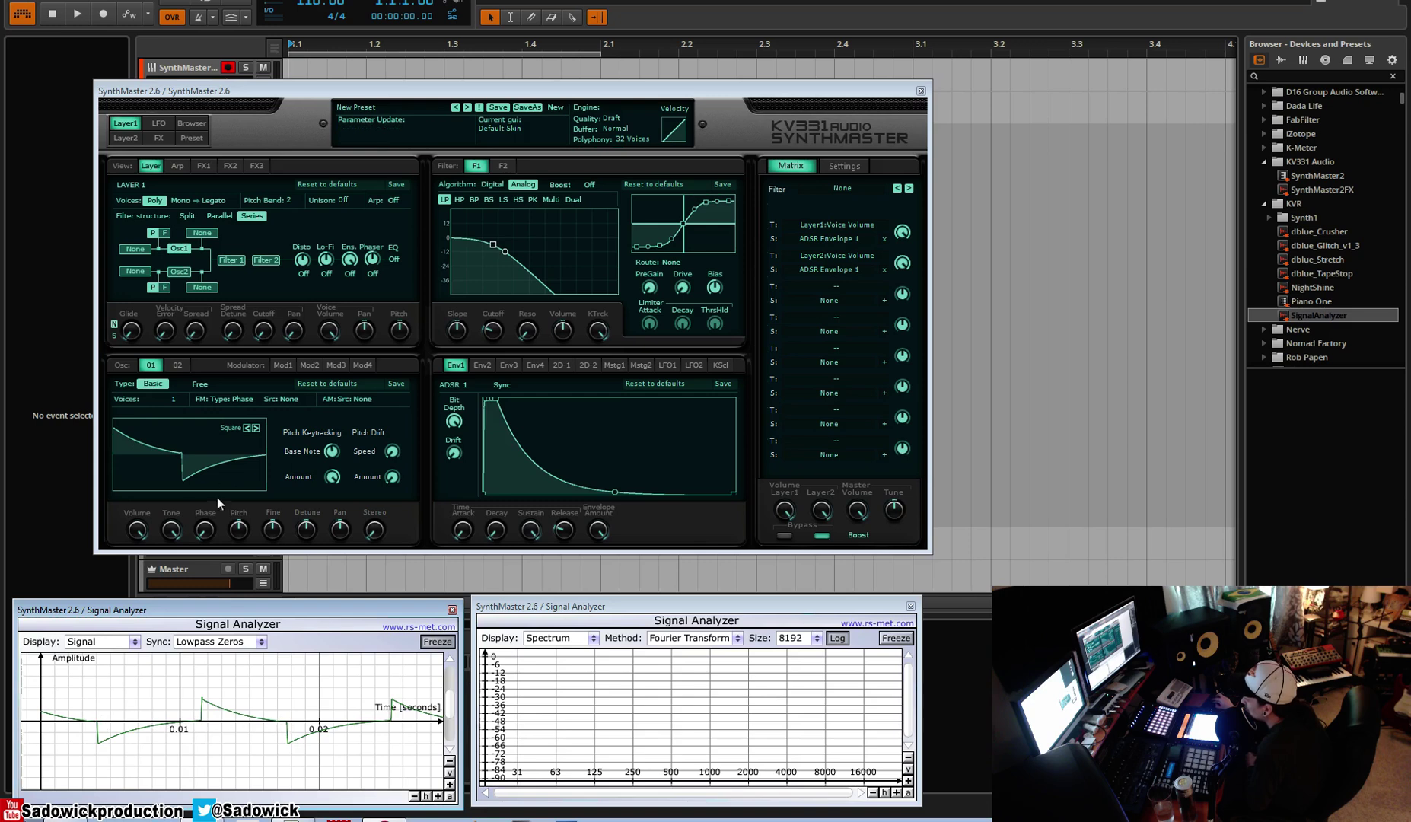
# Step: Unfreeze the signal analyzer and compare oscillator 2 with Sync on and off, leaving Sync enabled
pyautogui.click(177, 364)
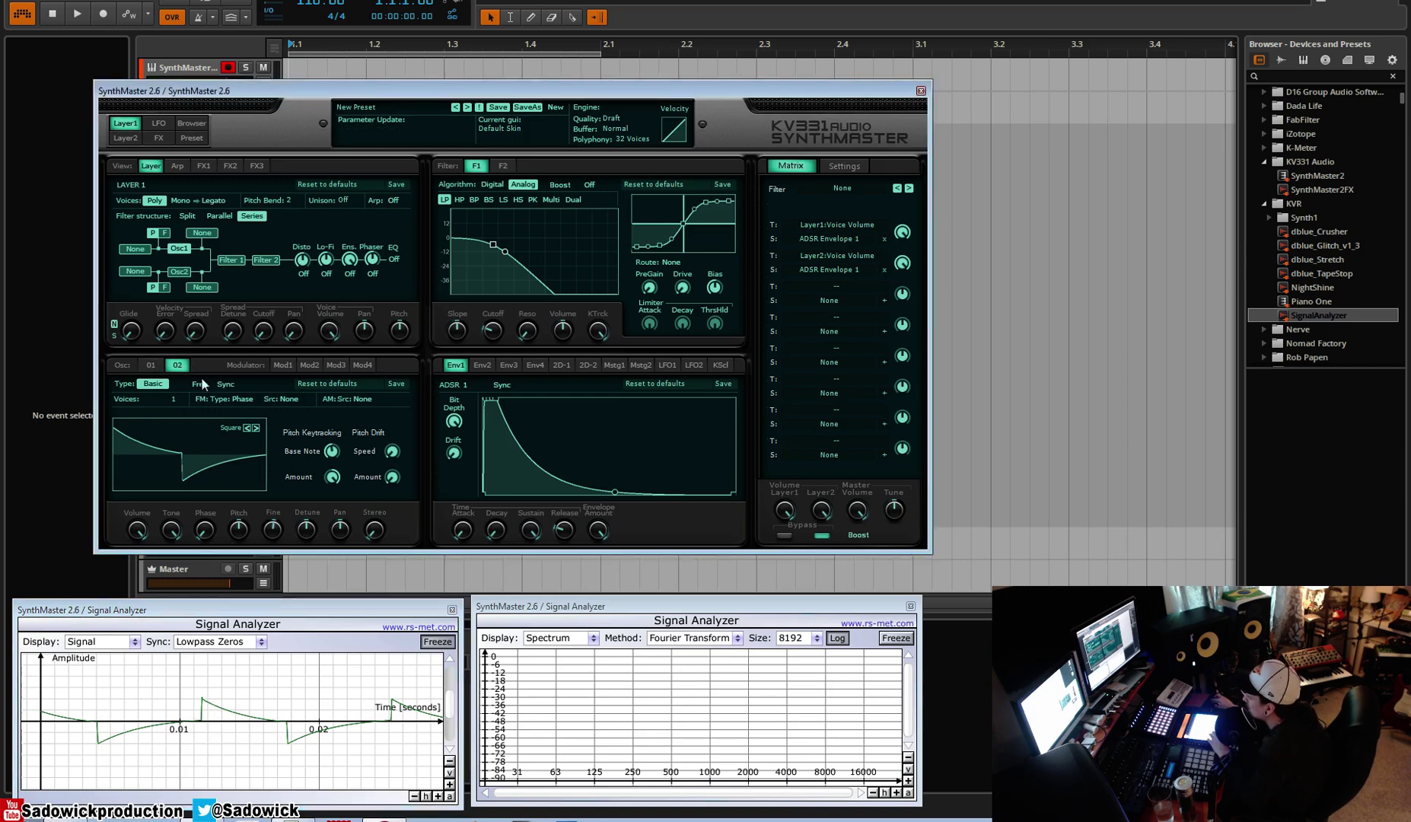
pyautogui.click(431, 642)
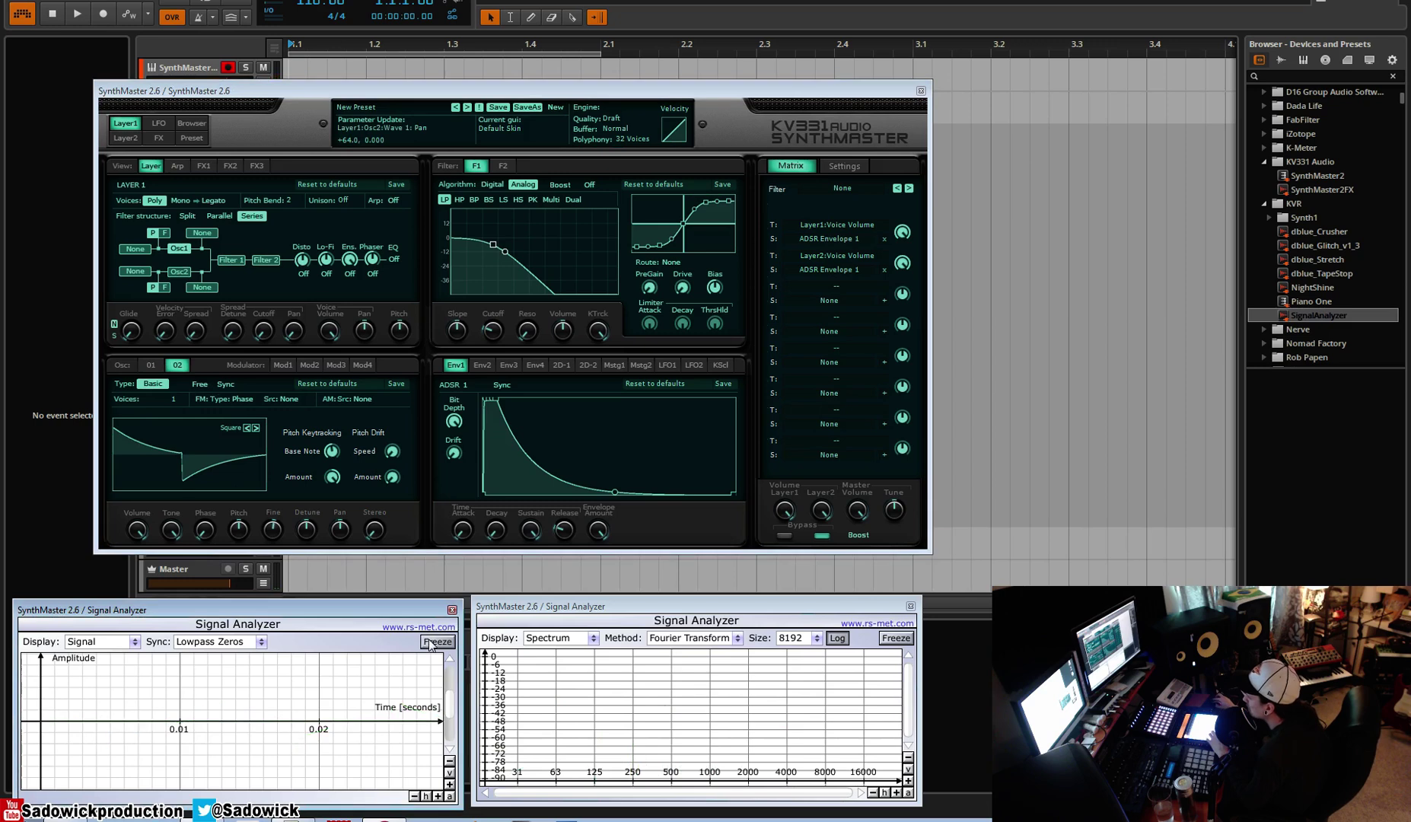
pyautogui.click(233, 386)
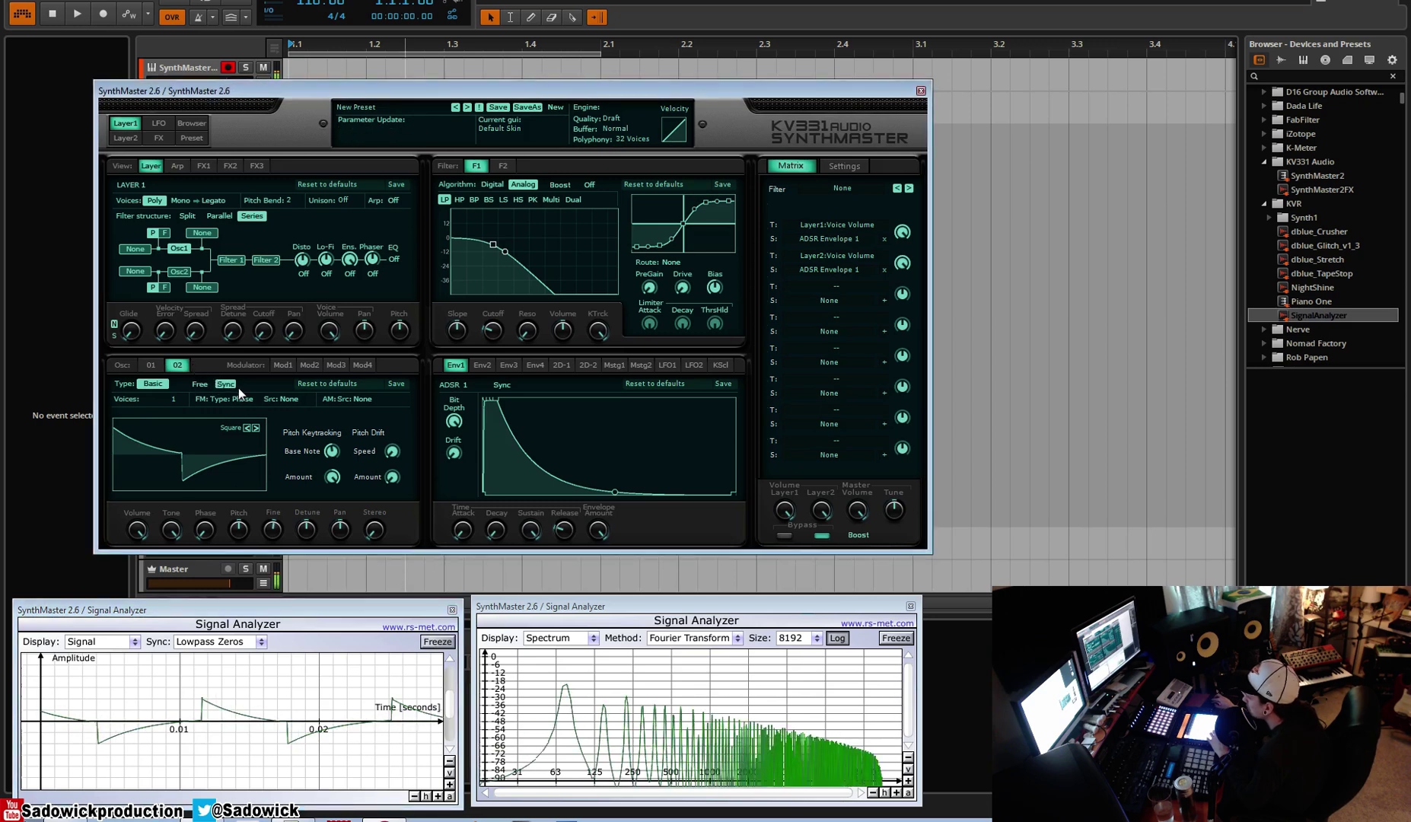
pyautogui.click(235, 383)
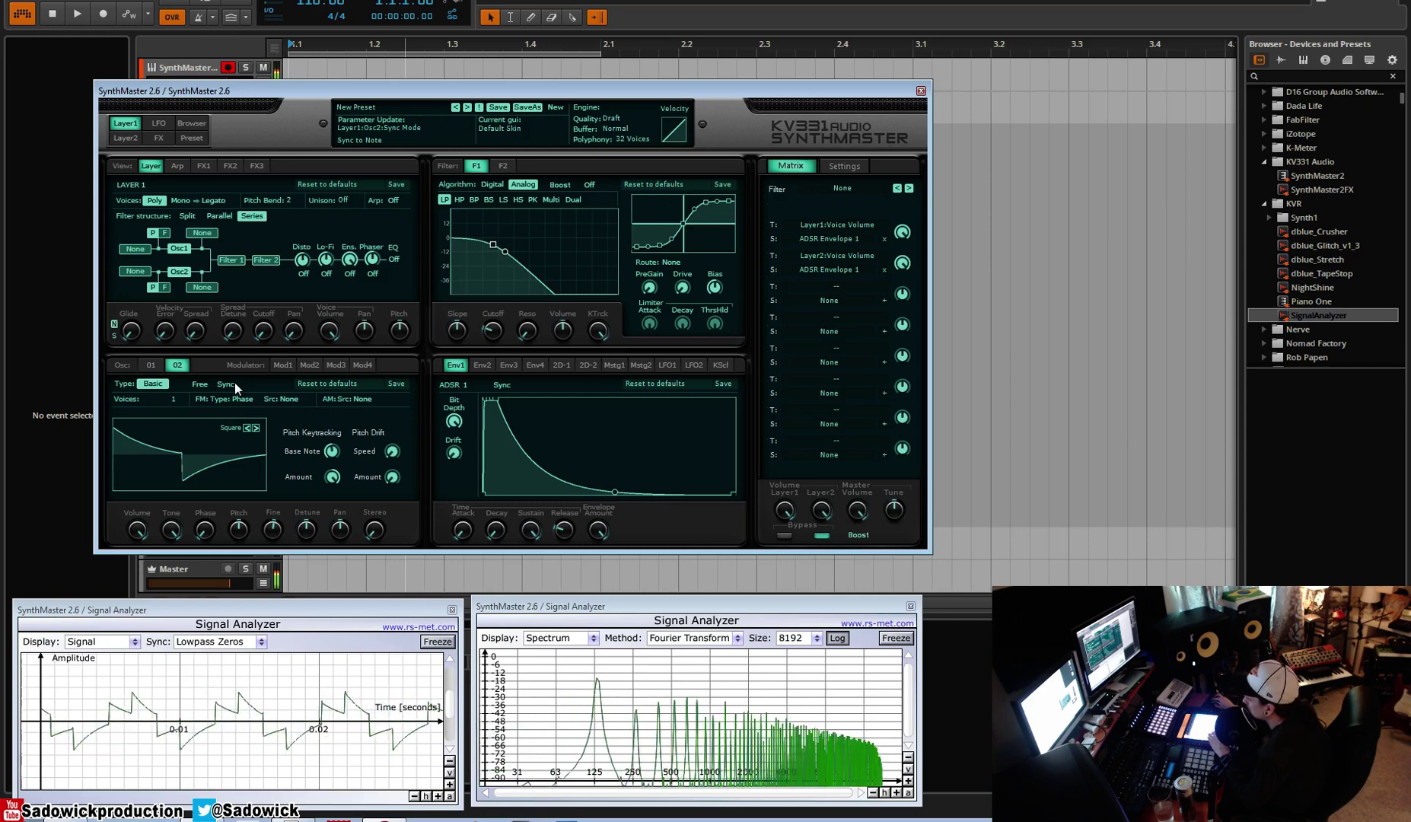
pyautogui.click(229, 386)
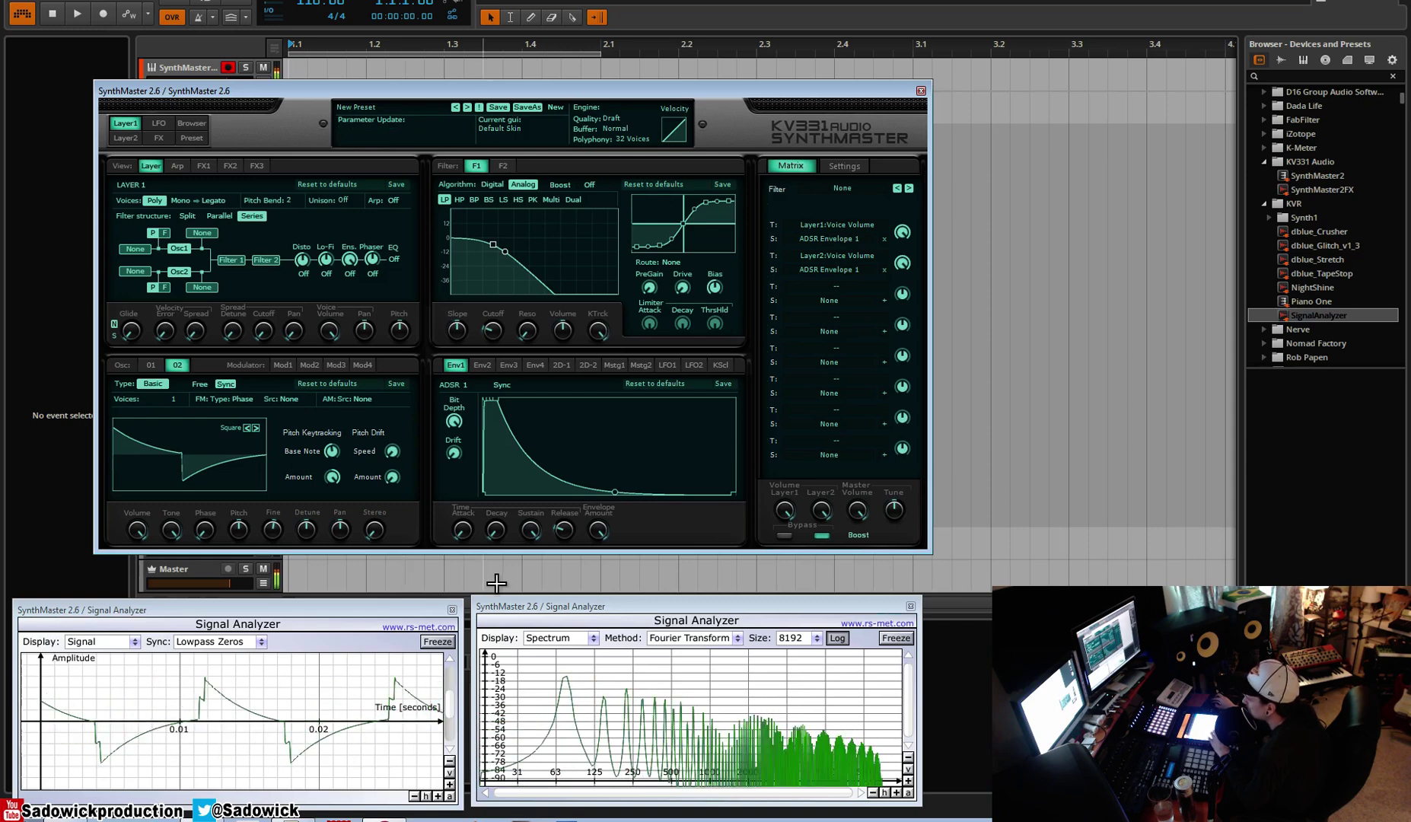
# Step: Try a higher coarse pitch on the synced oscillator 2 with the signal analyzer frozen, and return the pitch to centre
pyautogui.click(241, 527)
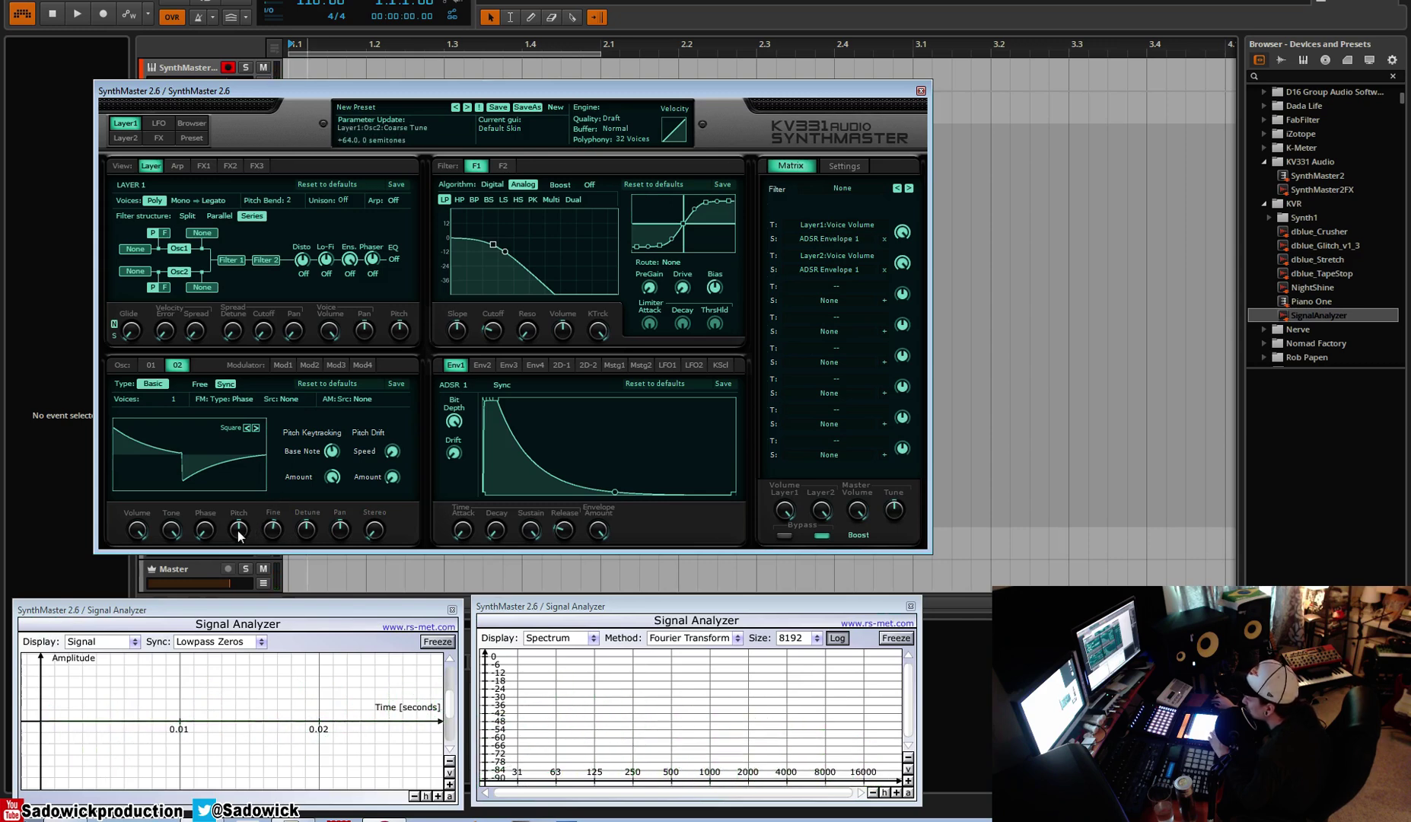
pyautogui.moveTo(241, 525); pyautogui.dragTo(254, 483)
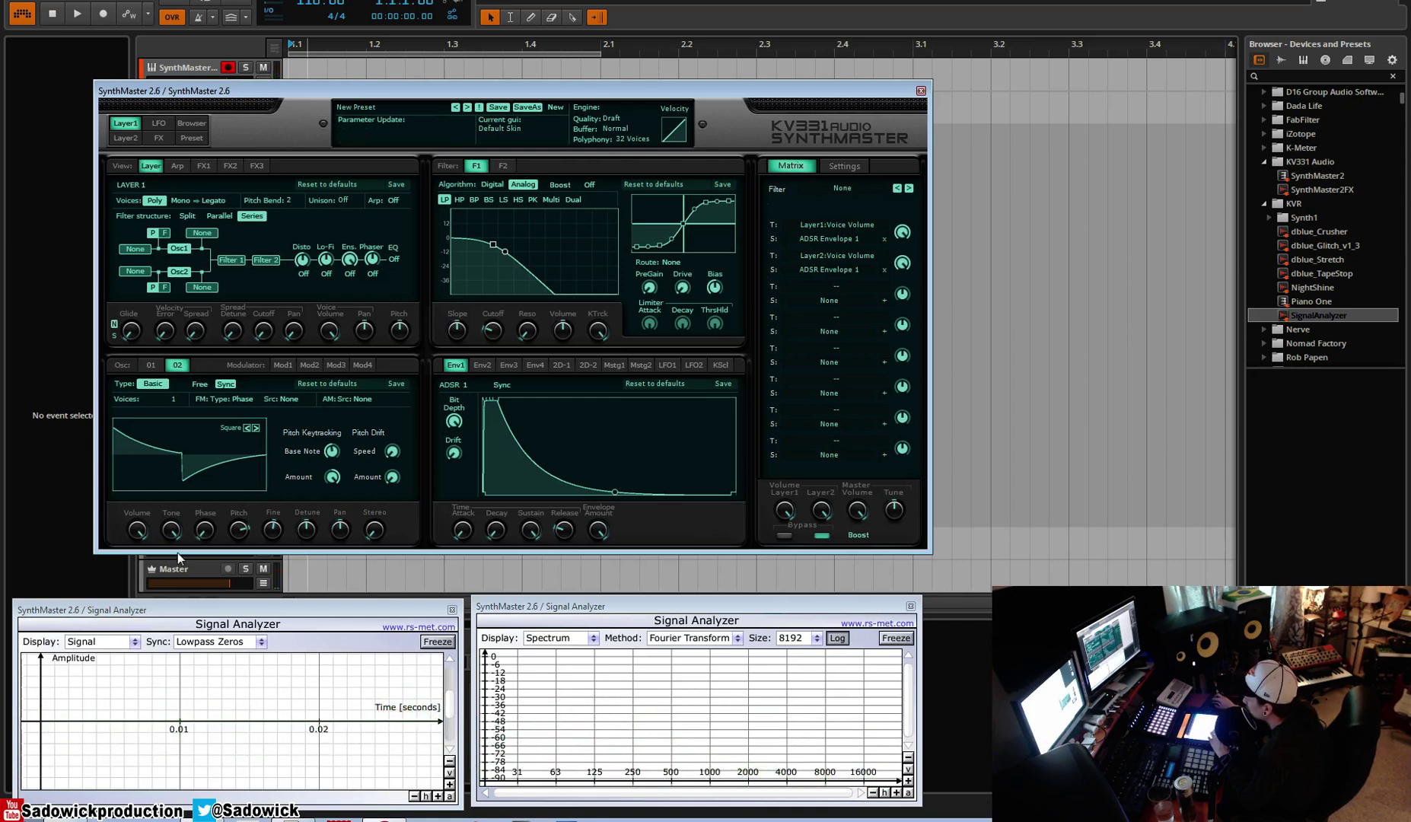
pyautogui.click(437, 642)
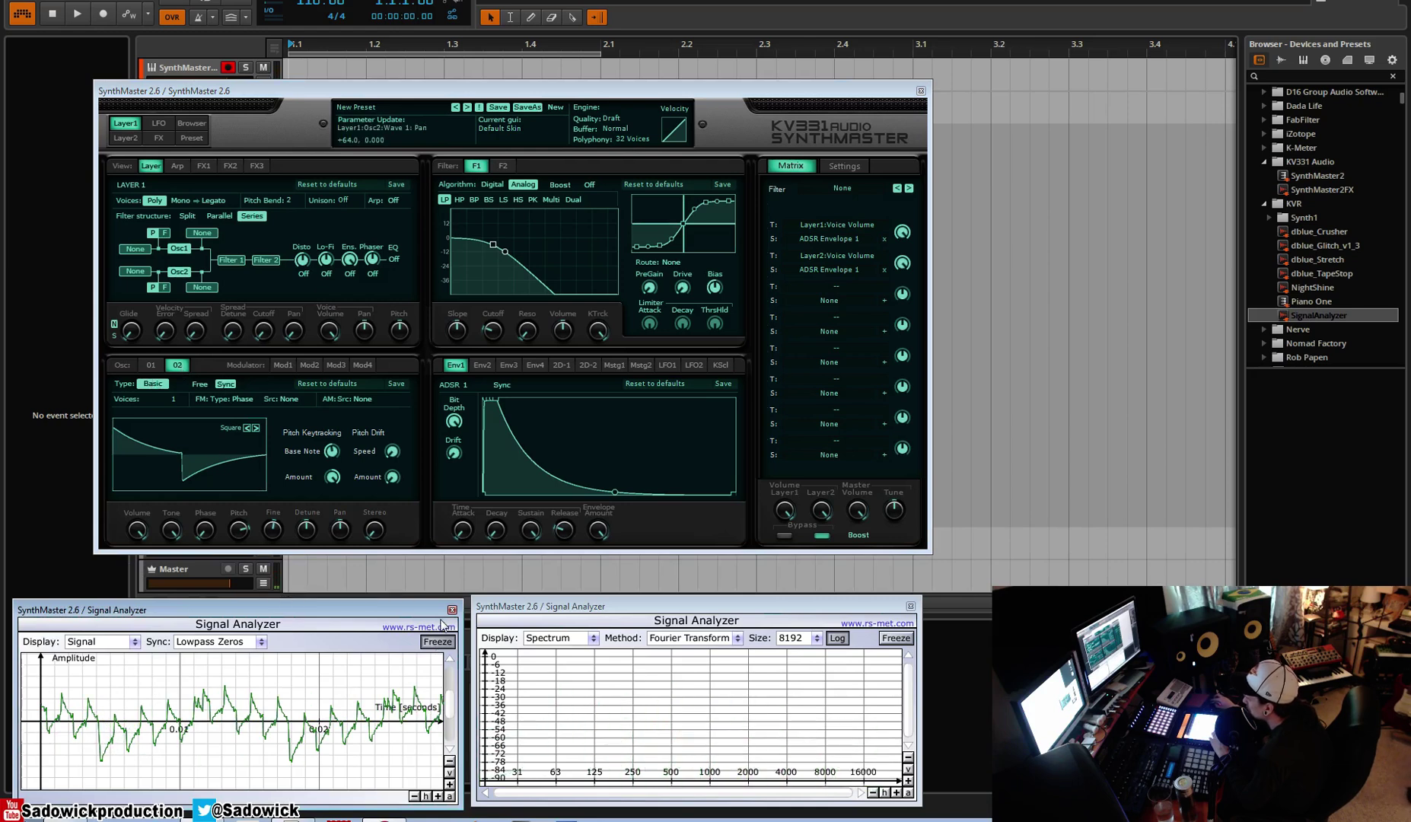
pyautogui.moveTo(242, 528)
pyautogui.mouseDown()
pyautogui.moveTo(248, 500)
pyautogui.moveTo(255, 544)
pyautogui.moveTo(266, 526)
pyautogui.moveTo(283, 533)
pyautogui.moveTo(253, 532)
pyautogui.mouseUp()
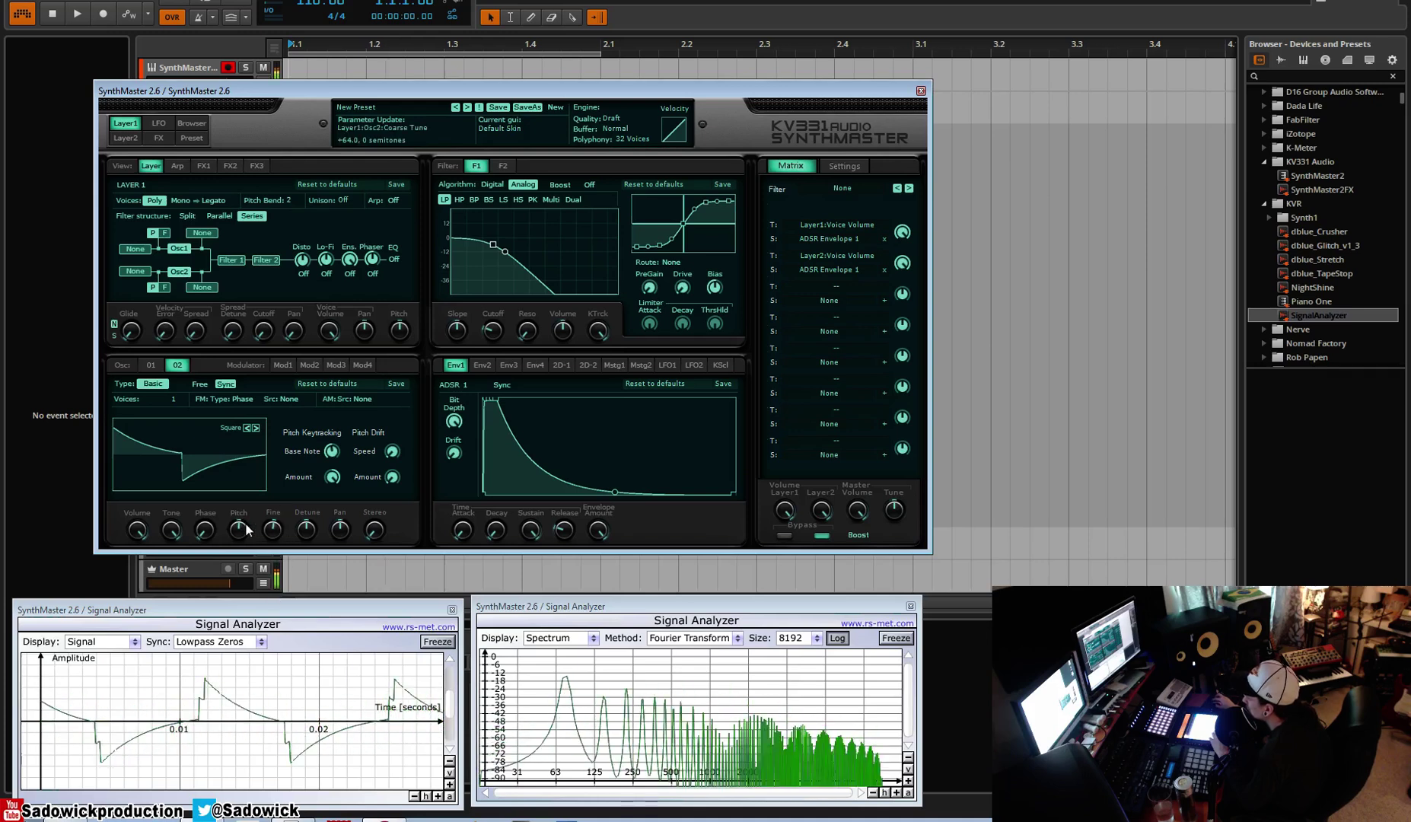
pyautogui.click(184, 522)
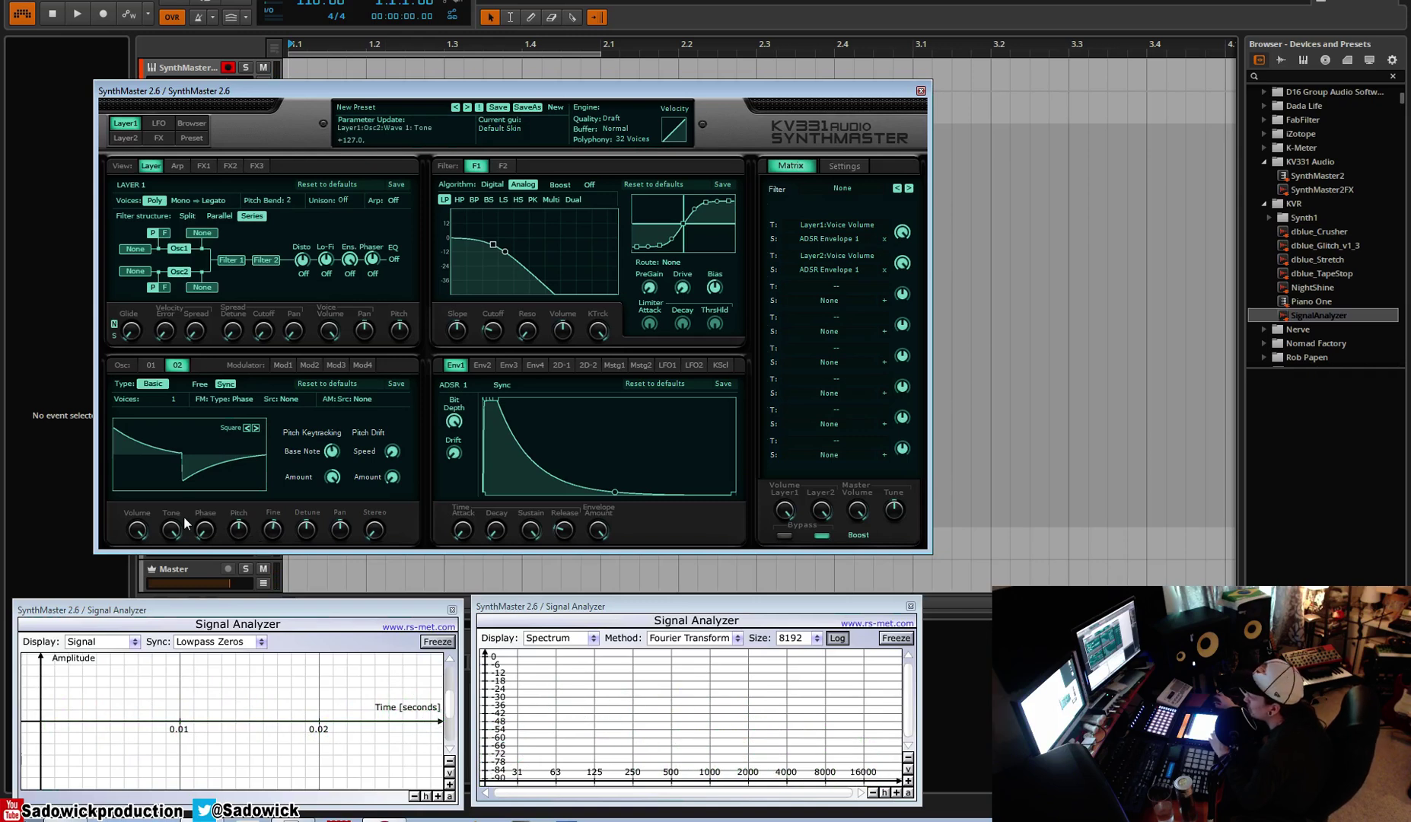
pyautogui.moveTo(205, 530)
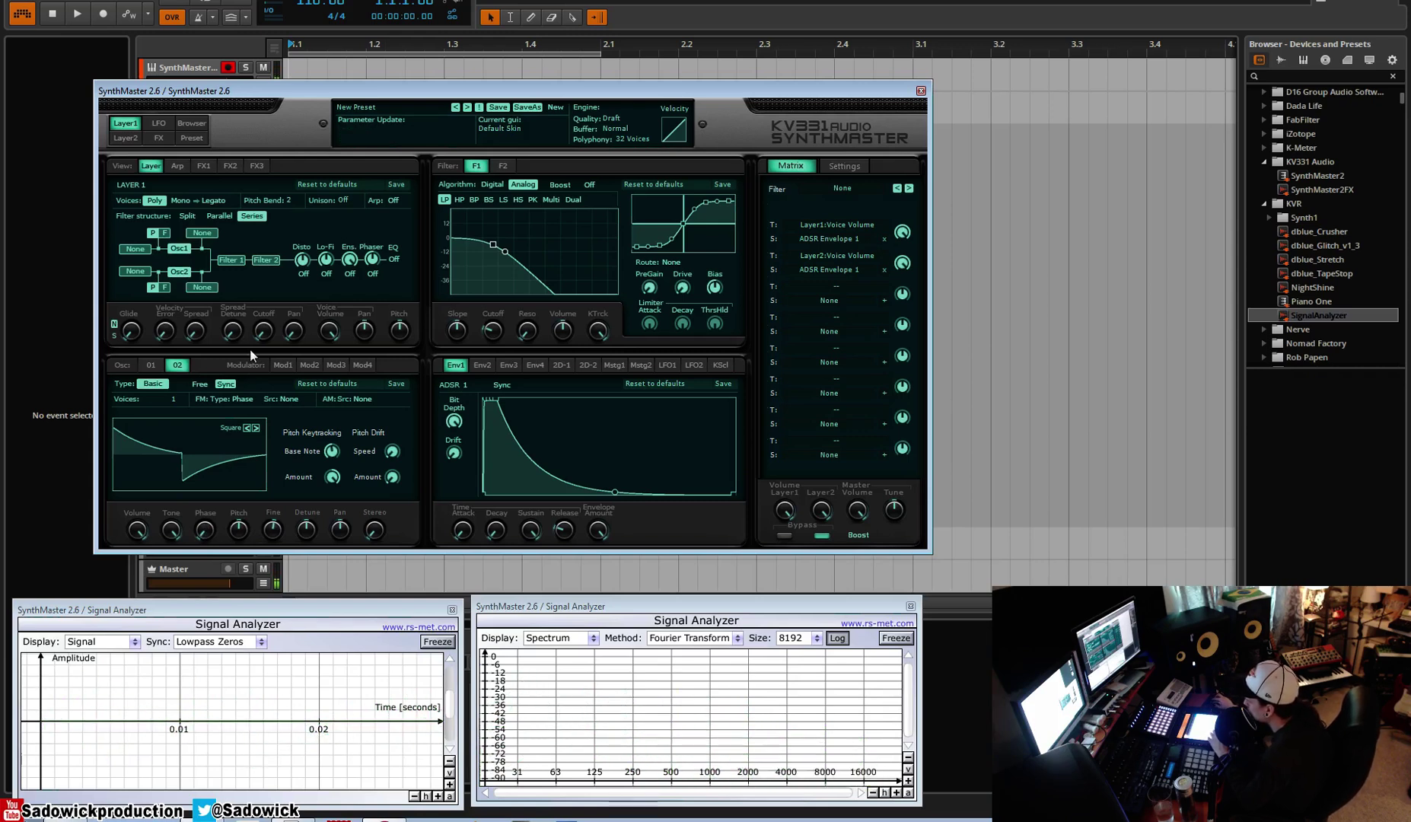
# Step: Switch oscillator 2 from Sync to Free mode for comparison and back to Sync
pyautogui.click(225, 384)
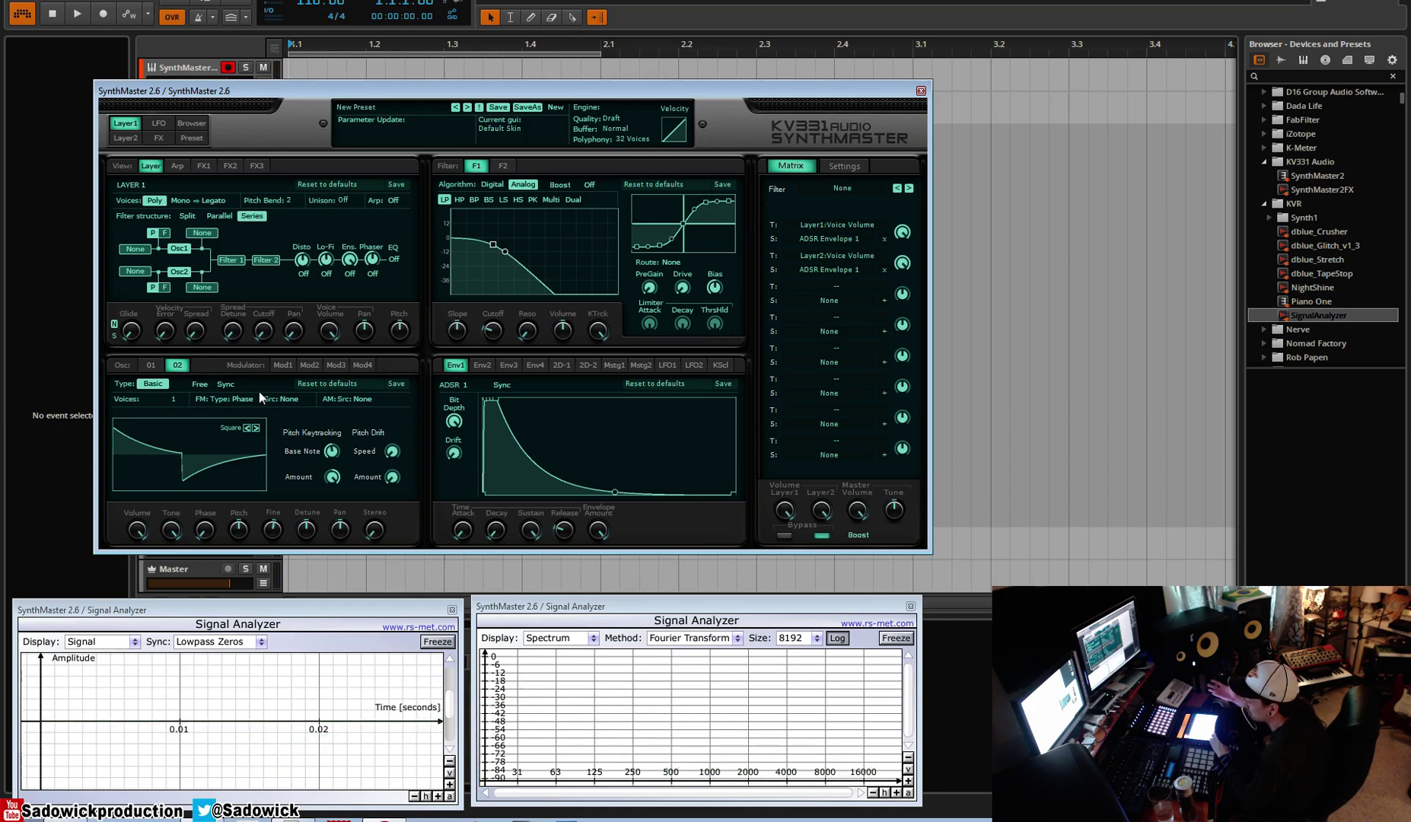
pyautogui.click(201, 383)
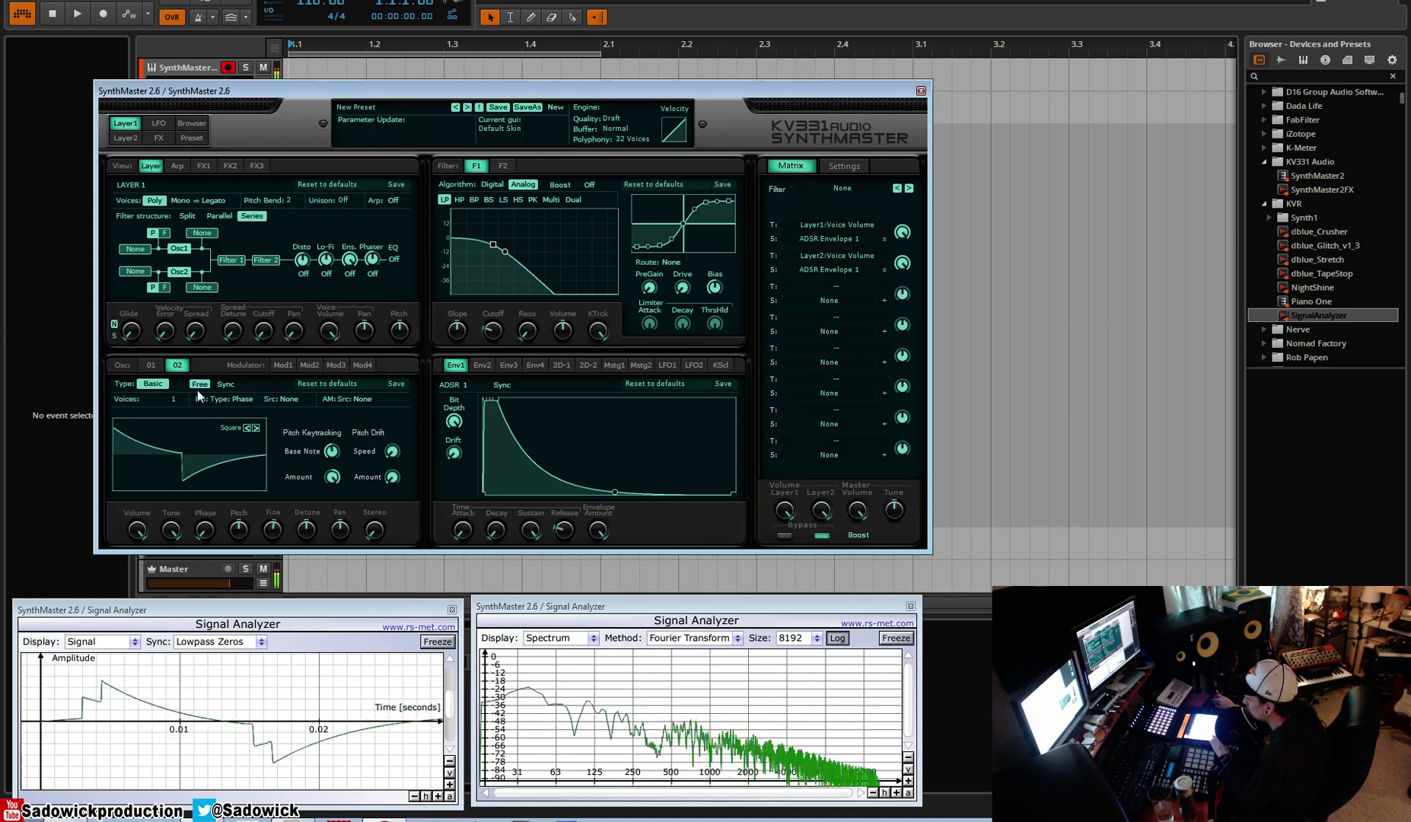
pyautogui.click(228, 384)
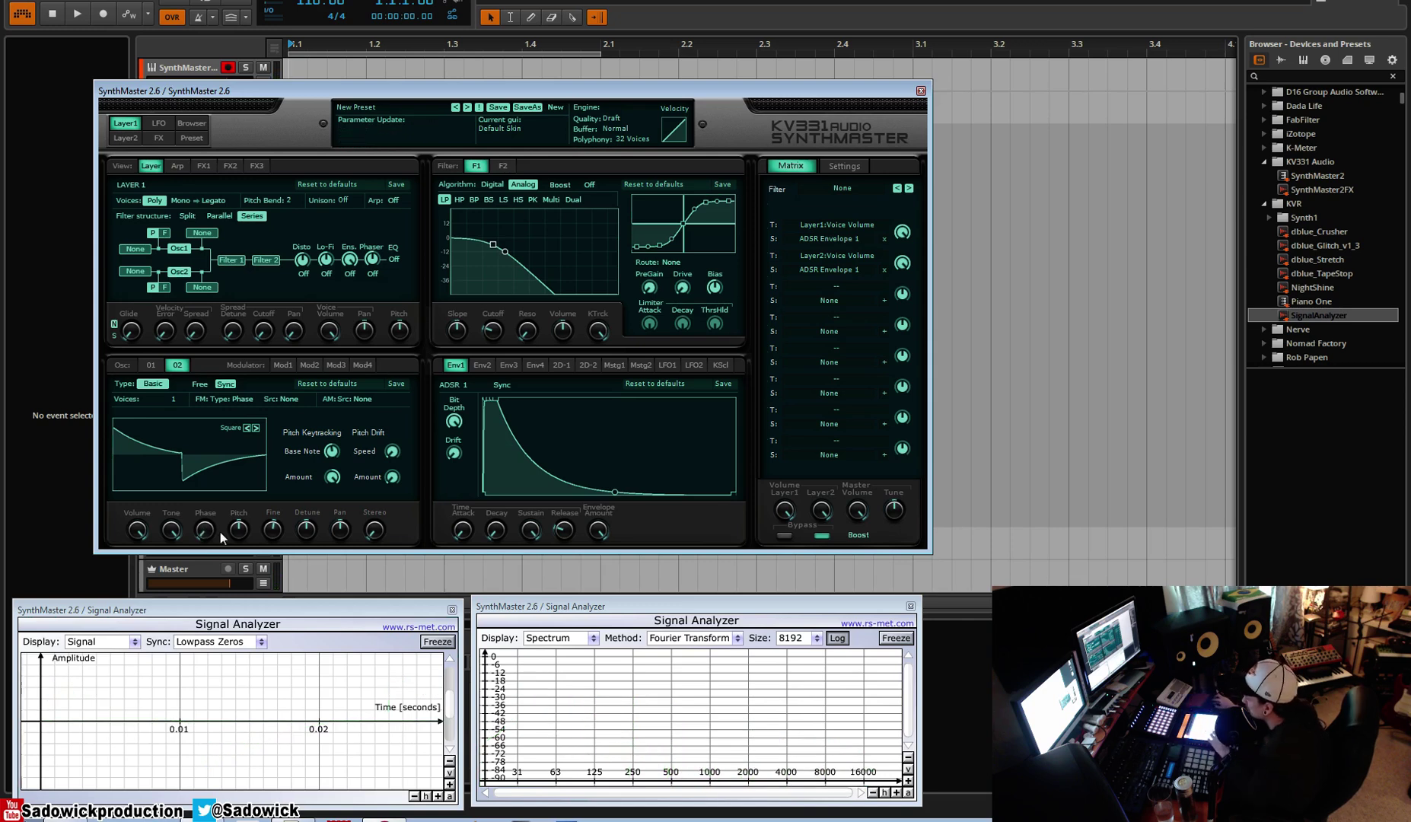
# Step: Shift the phase of oscillator 2's square wave while Sync is enabled
pyautogui.moveTo(207, 530); pyautogui.dragTo(229, 456)
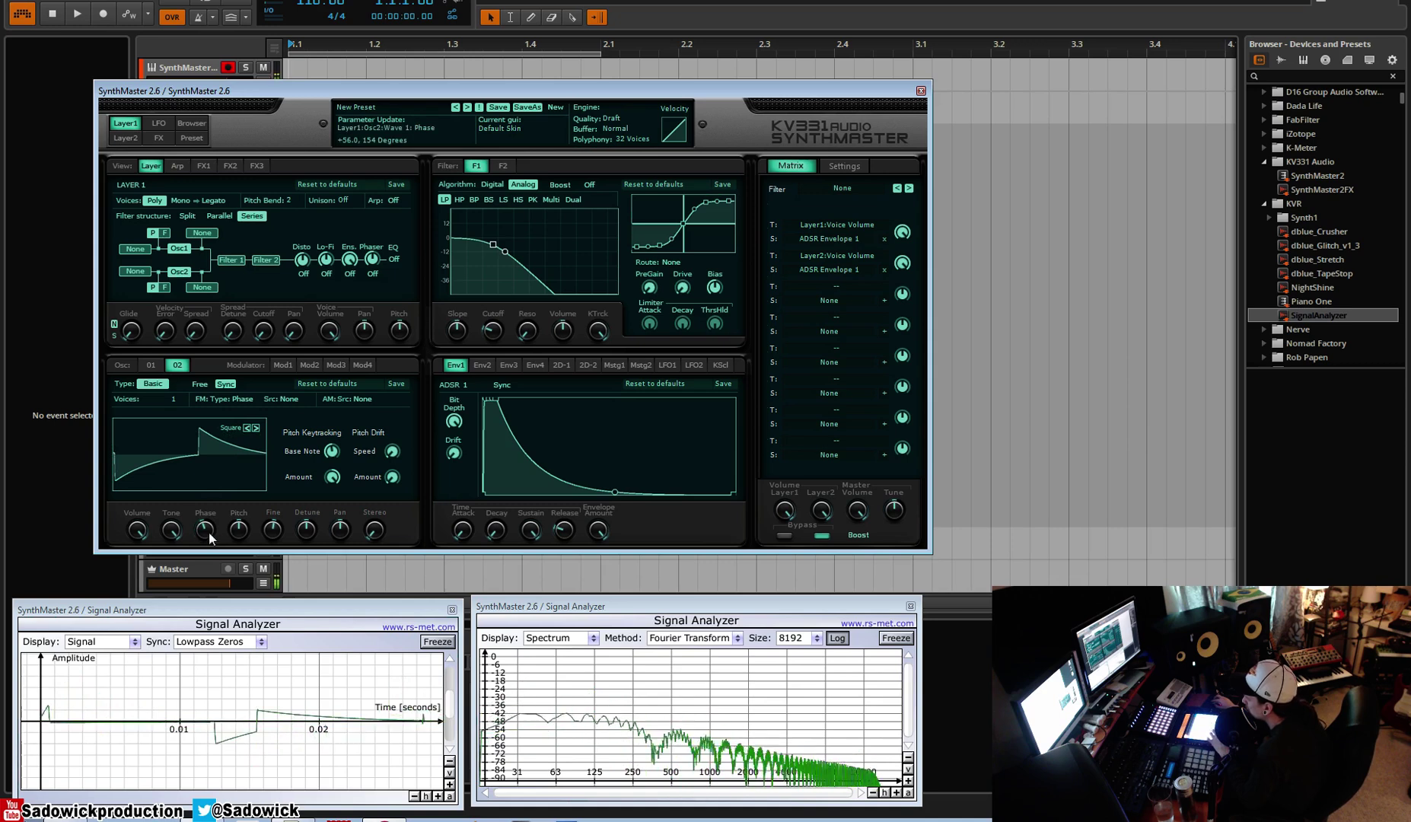
pyautogui.moveTo(208, 535); pyautogui.dragTo(234, 478)
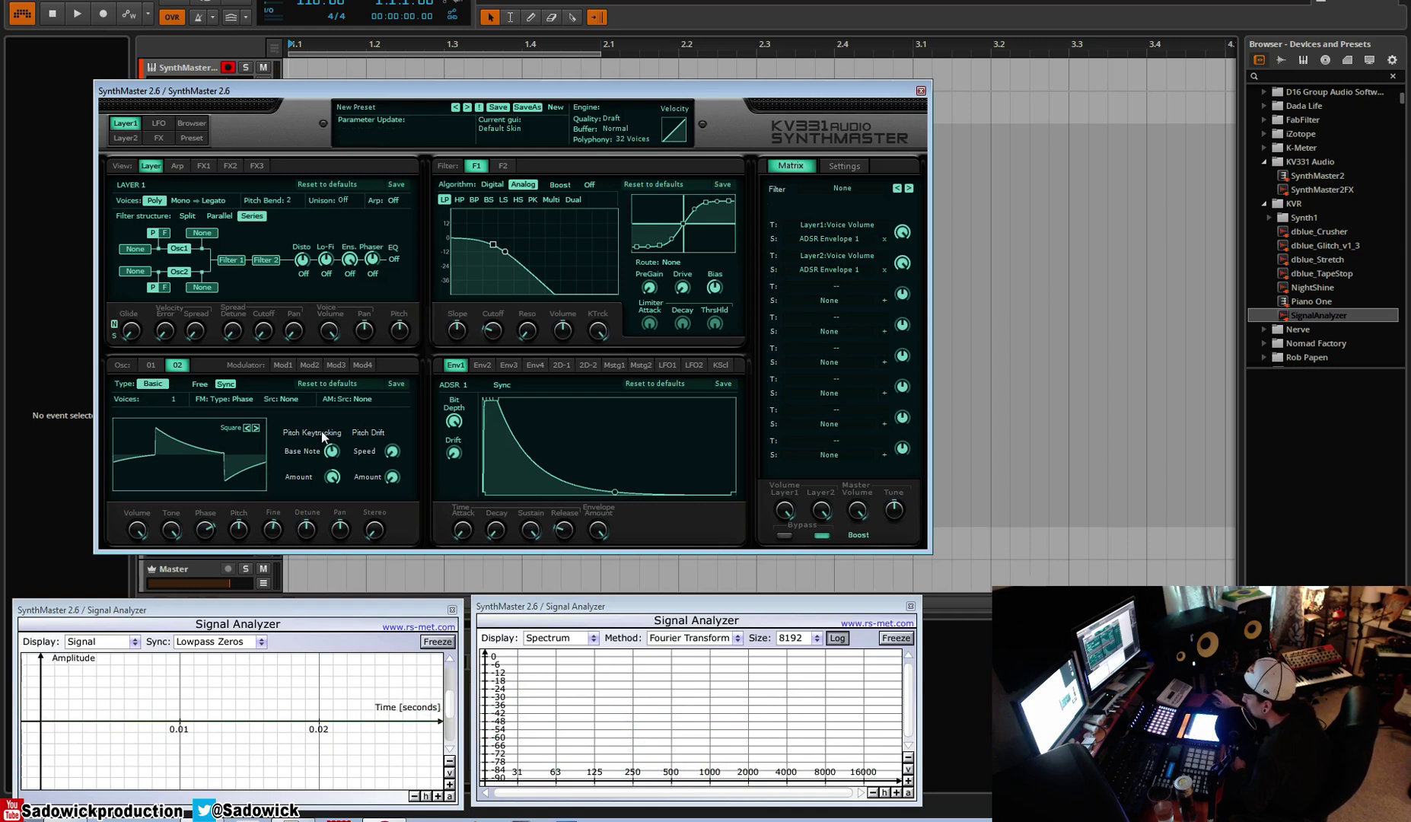
pyautogui.click(231, 427)
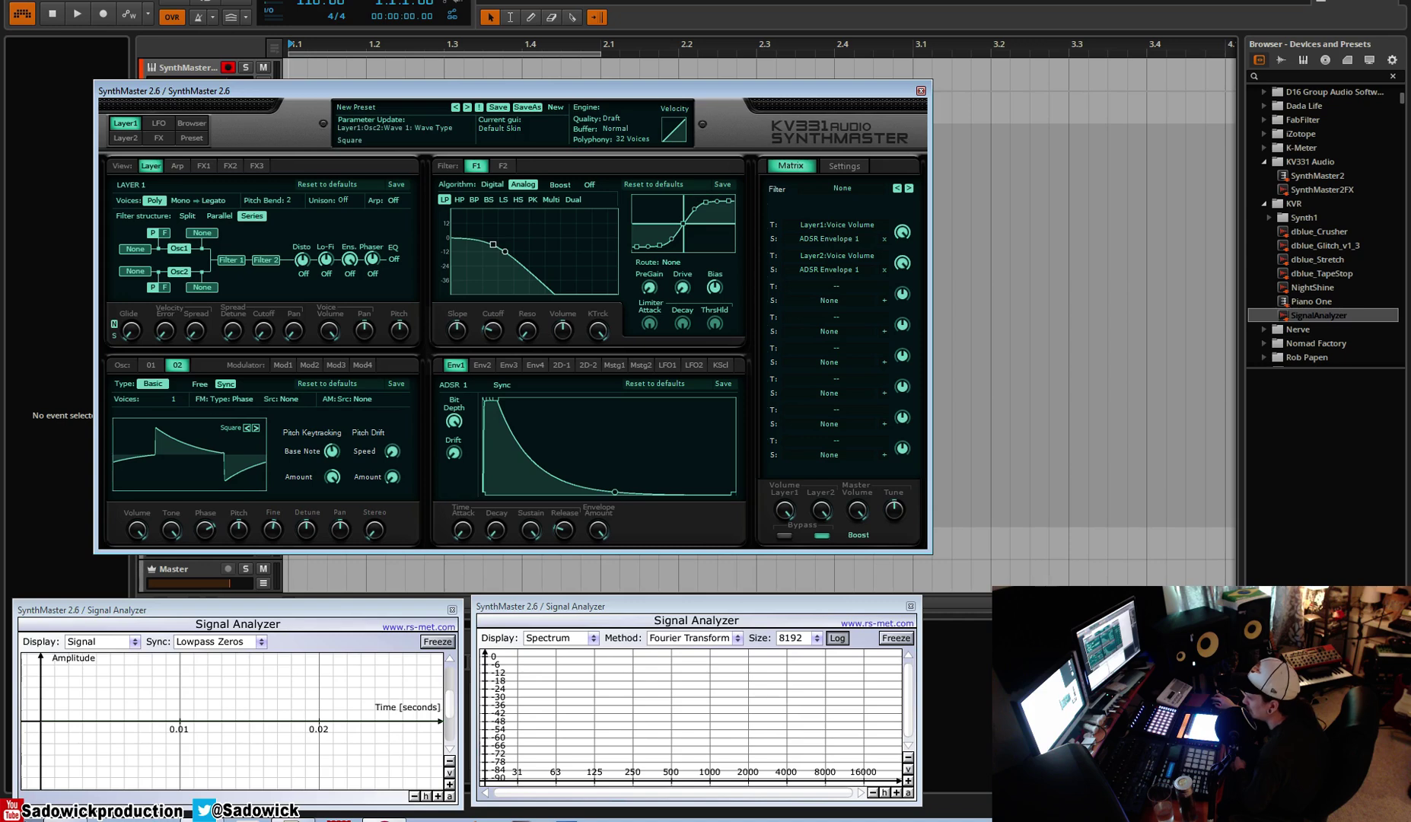